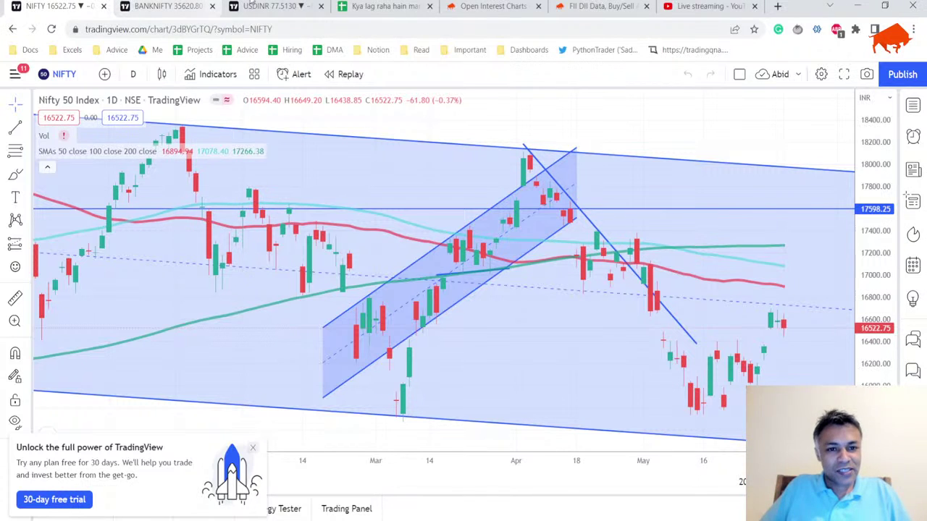
Switch to the "Kya lag raha hain market" spreadsheet and make the text in B5:B11 of Sheet2 white
left_click(350, 6)
left_click_drag(217, 244, 202, 371)
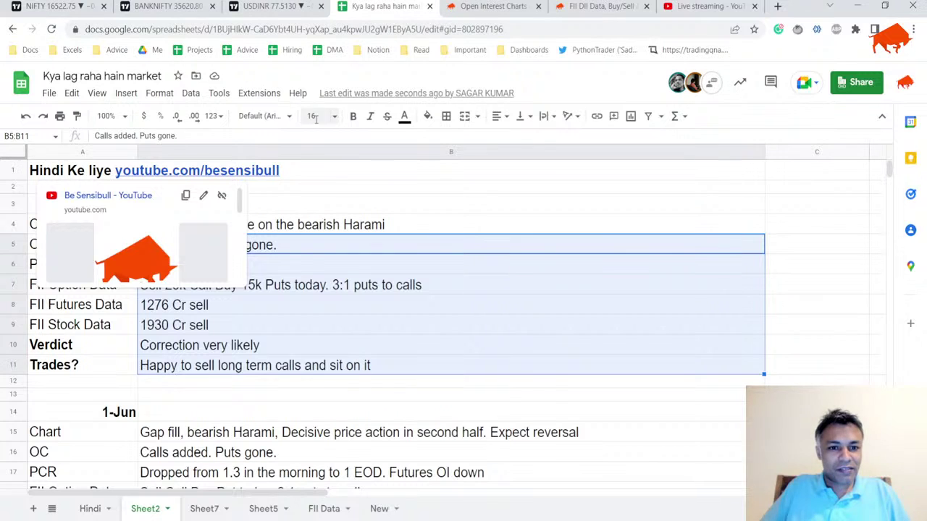
left_click(406, 124)
left_click(423, 163)
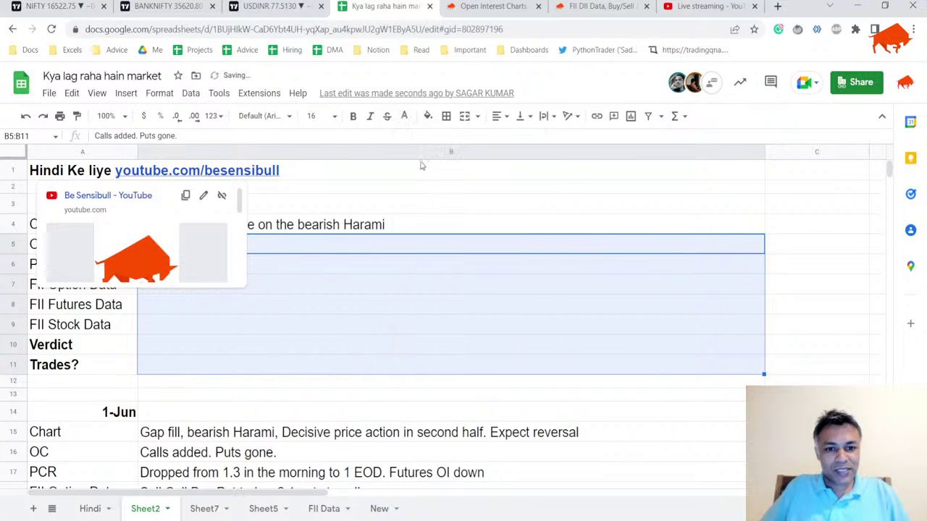
Switch to the TradingView NIFTY chart and extend the descending trend line from the 4 April peak beyond the latest candles
left_click(54, 6)
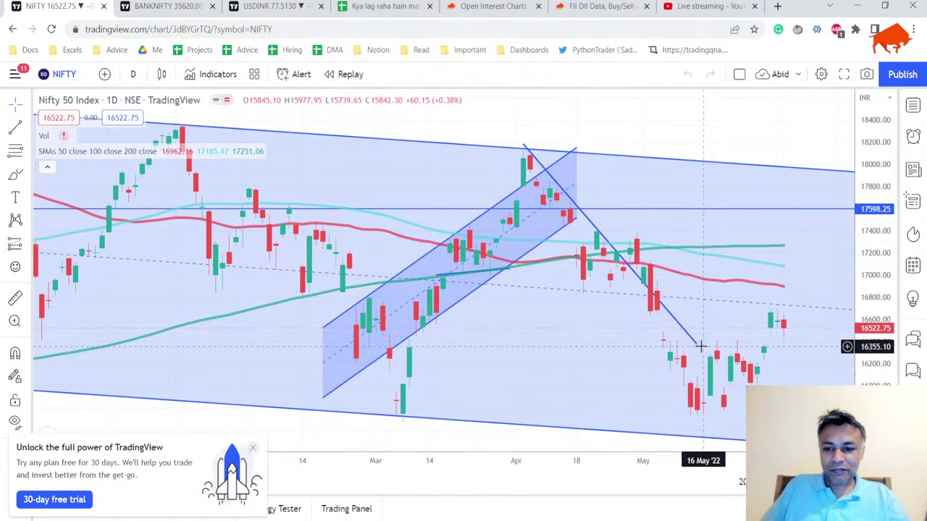
mouse_move(696, 344)
left_mouse_down()
mouse_move(776, 369)
mouse_move(845, 415)
left_mouse_up()
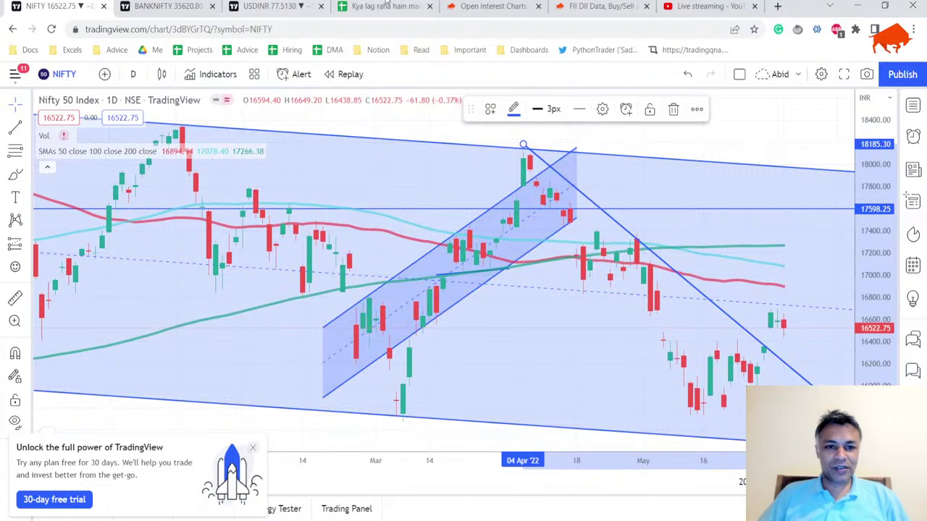
Return to the spreadsheet and select the Chart note in the 1-Jun block, cell B15, for review
left_click(383, 6)
scroll(308, 326, "down", 3)
left_click(305, 323)
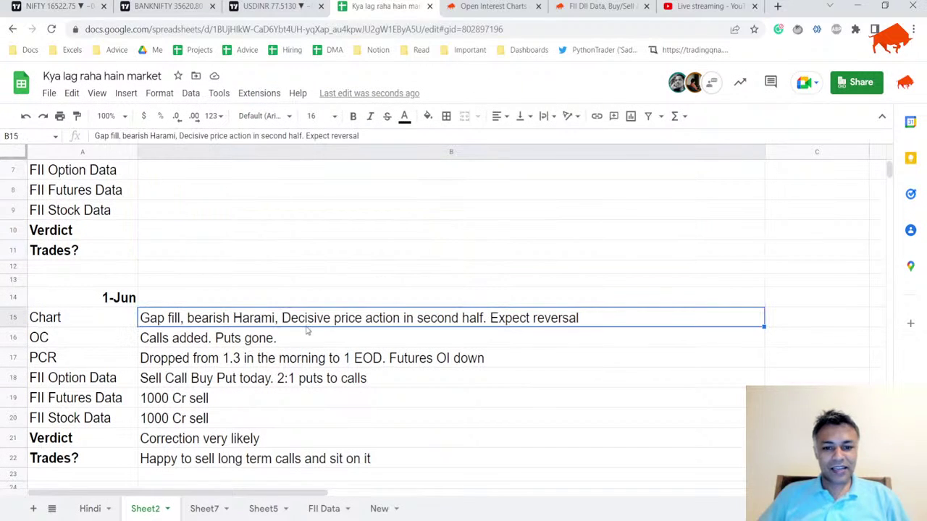
Go back to the NIFTY chart and examine the latest daily candles against the descending trend line
left_click(72, 7)
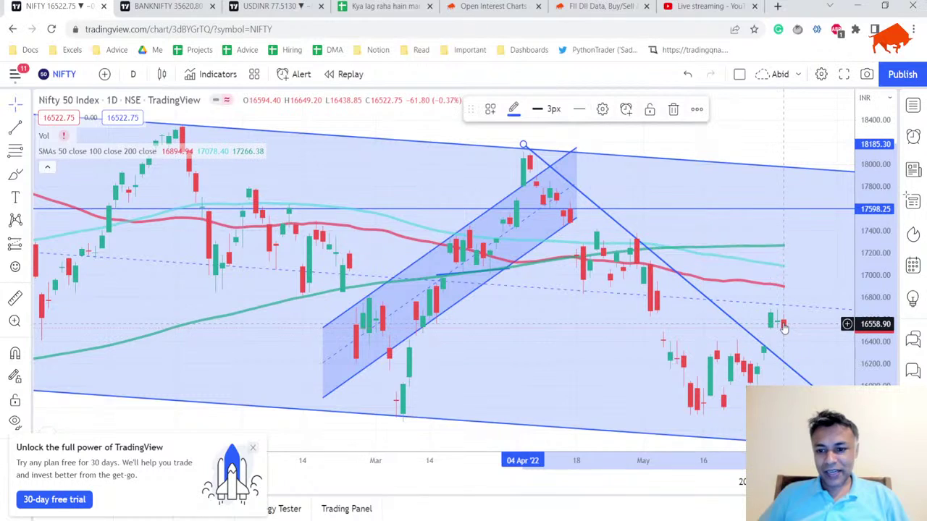
scroll(783, 328, "up", 2)
scroll(758, 335, "up", 2)
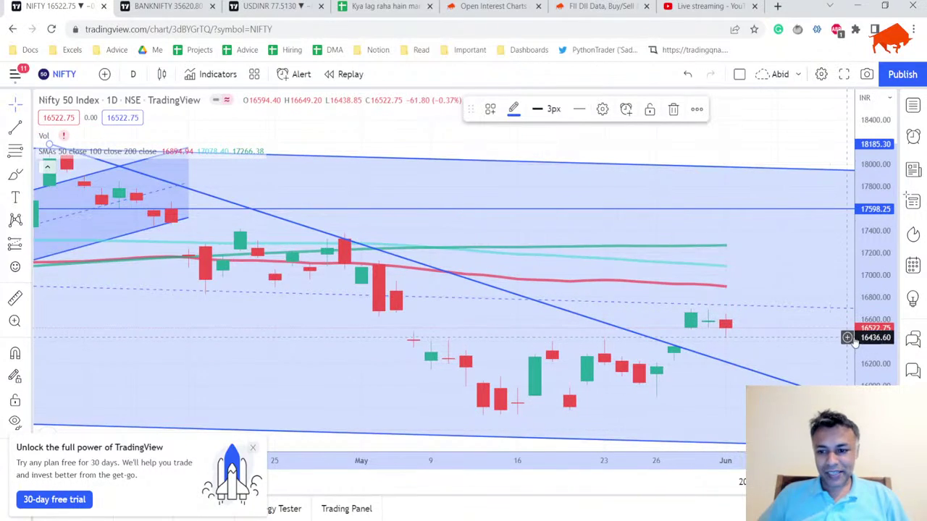
scroll(853, 339, "left", 10)
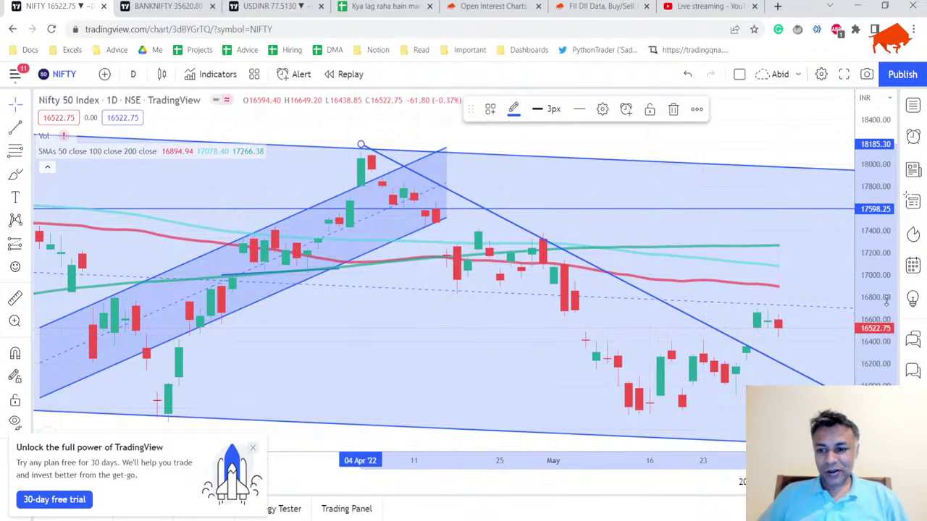
scroll(811, 340, "up", 2)
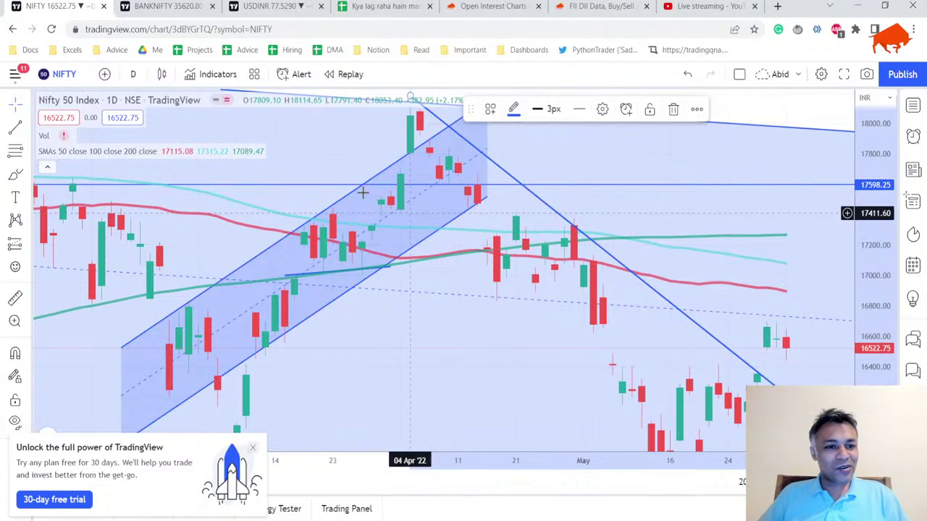
Look up NIFTY and display the NSE S&P CNX NIFTY Index Futures chart to examine its recent candles and volume
left_click(81, 81)
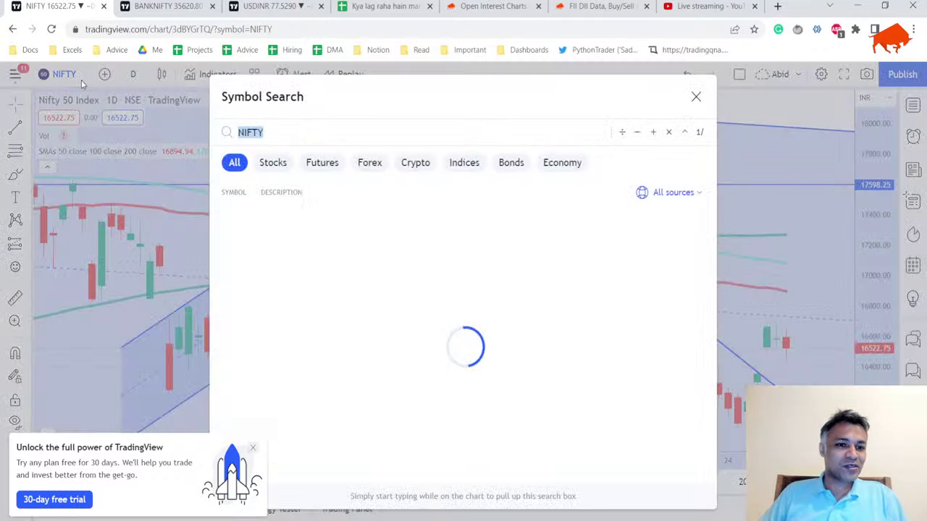
type("NIFTY")
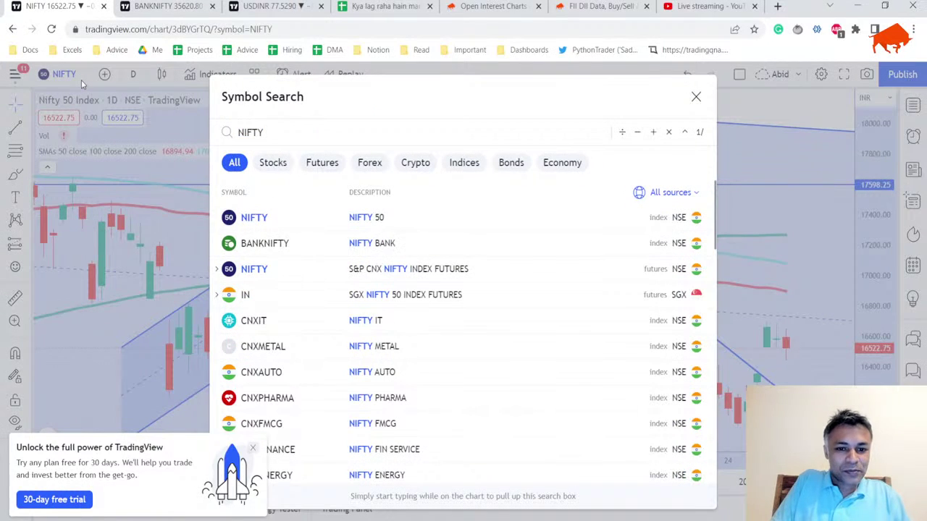
key("Down")
key("Down")
key("Down")
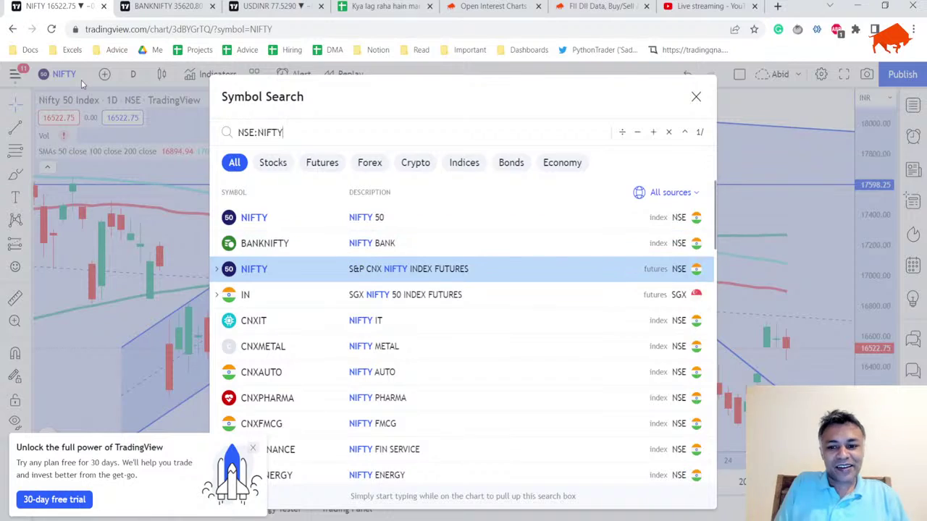
key("Return")
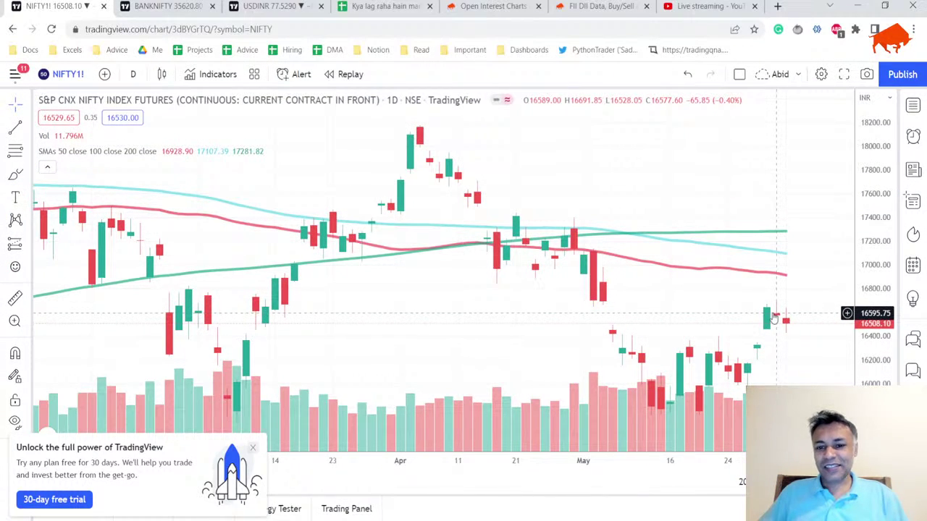
scroll(773, 319, "down", 2)
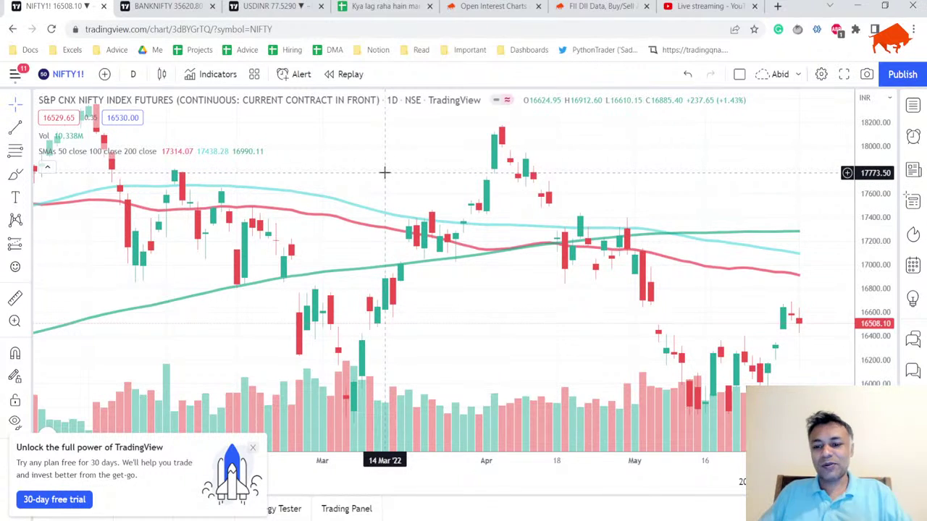
Switch the chart back to the NIFTY 50 index on NSE
left_click(63, 75)
type("NIFTY")
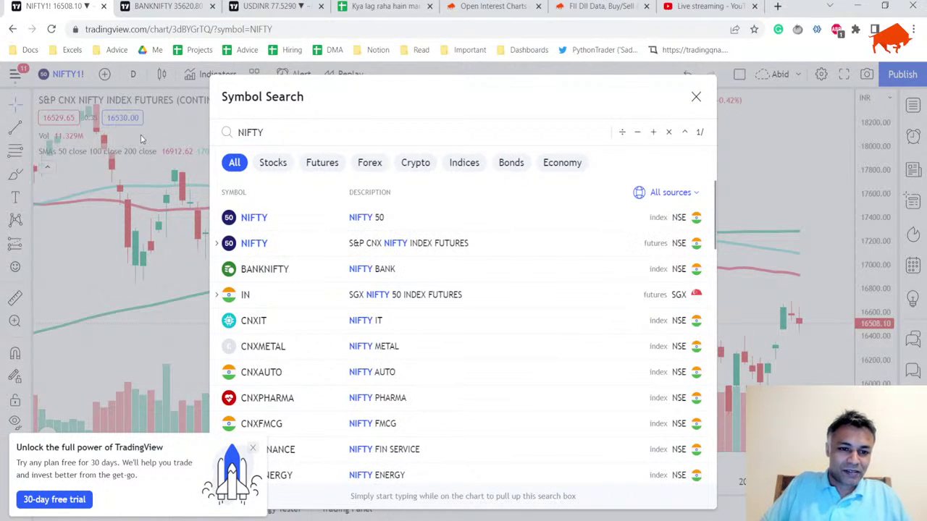
key("Return")
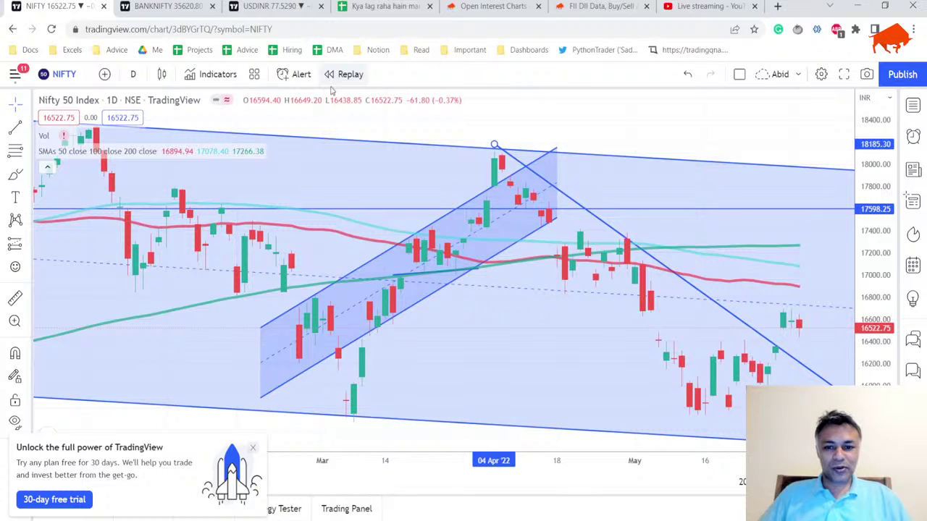
Switch to Sensibull's Open Interest page and examine the NIFTY weekly OI change by strike and historical option chain for the 02 Jun expiry
left_click(461, 4)
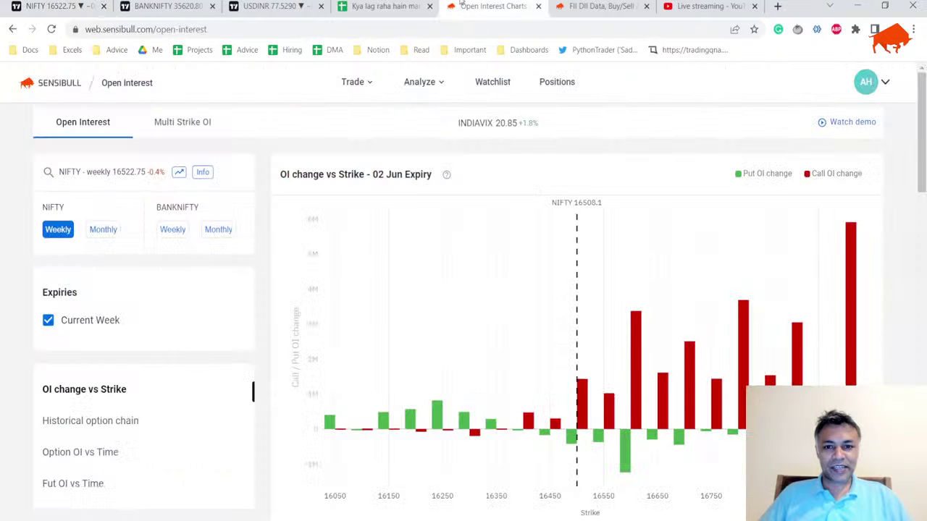
scroll(541, 210, "down", 1)
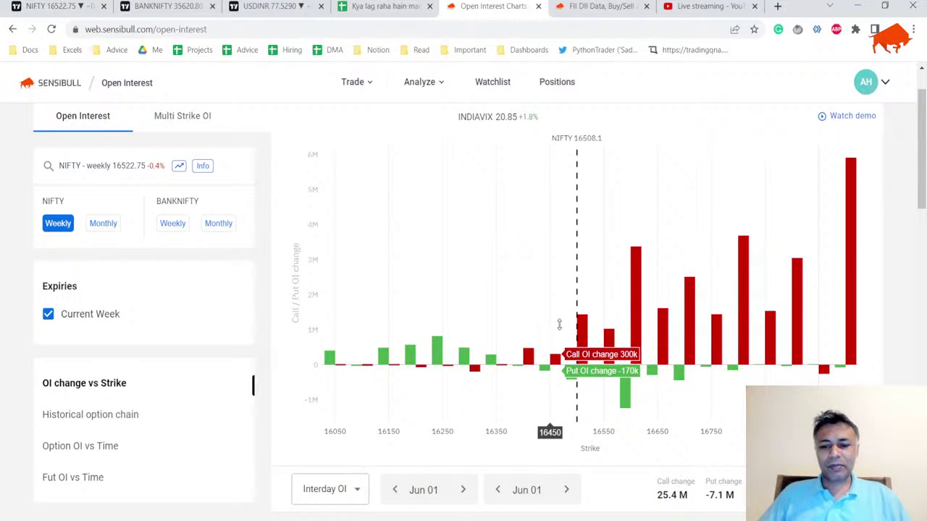
scroll(629, 427, "down", 2)
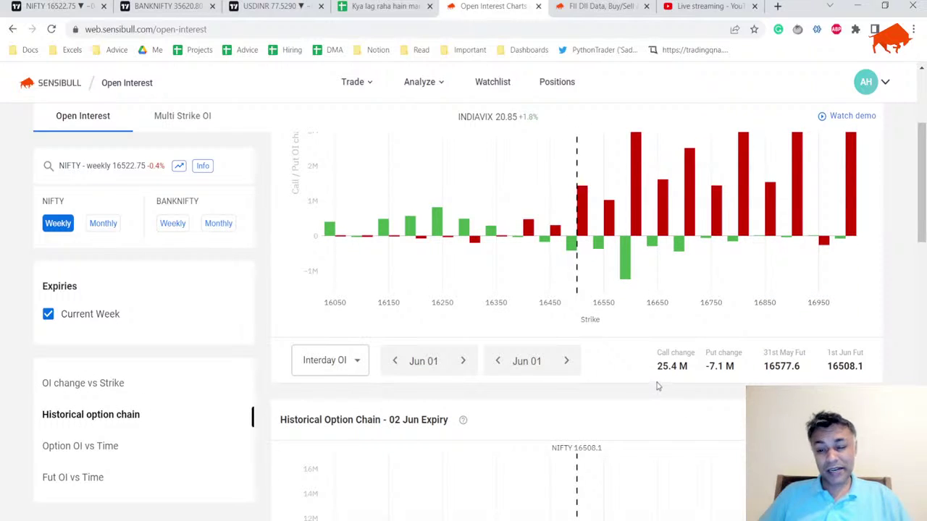
scroll(731, 368, "down", 4)
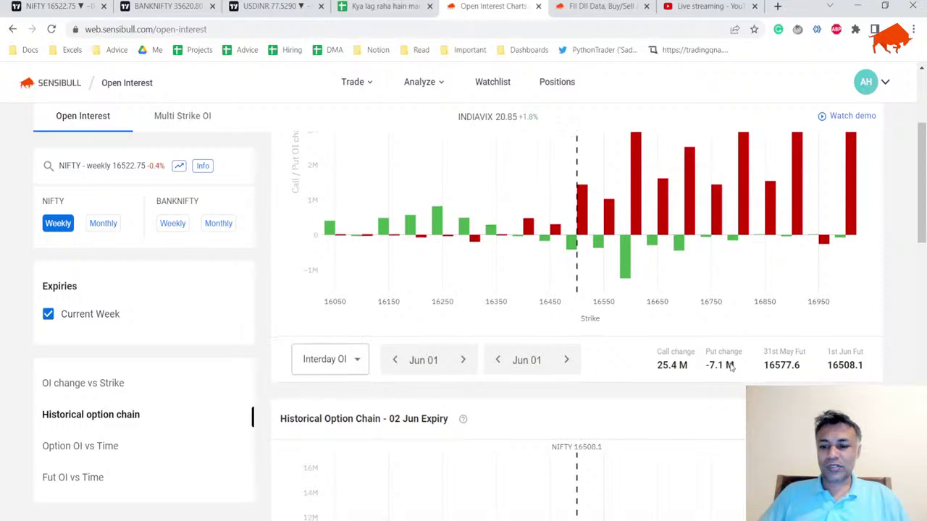
scroll(779, 322, "up", 3)
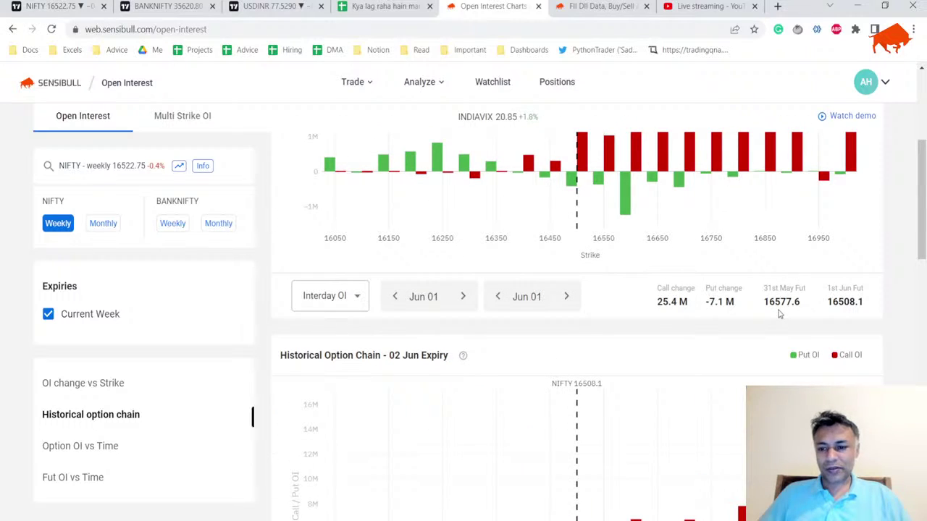
scroll(778, 314, "down", 3)
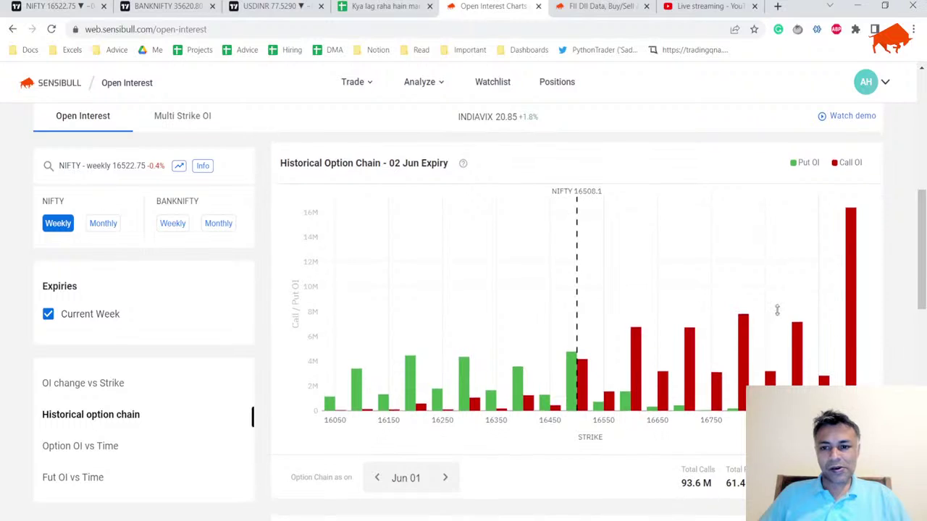
scroll(722, 314, "up", 4)
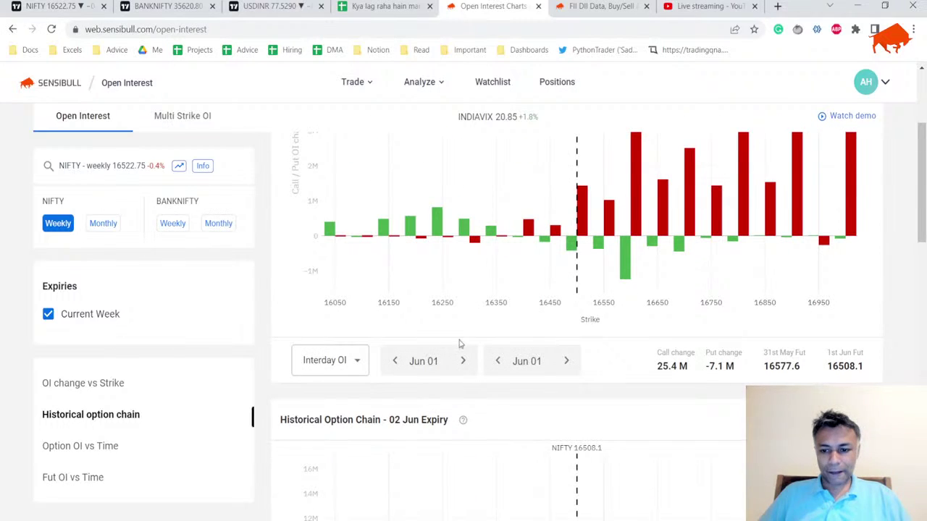
scroll(459, 343, "down", 3)
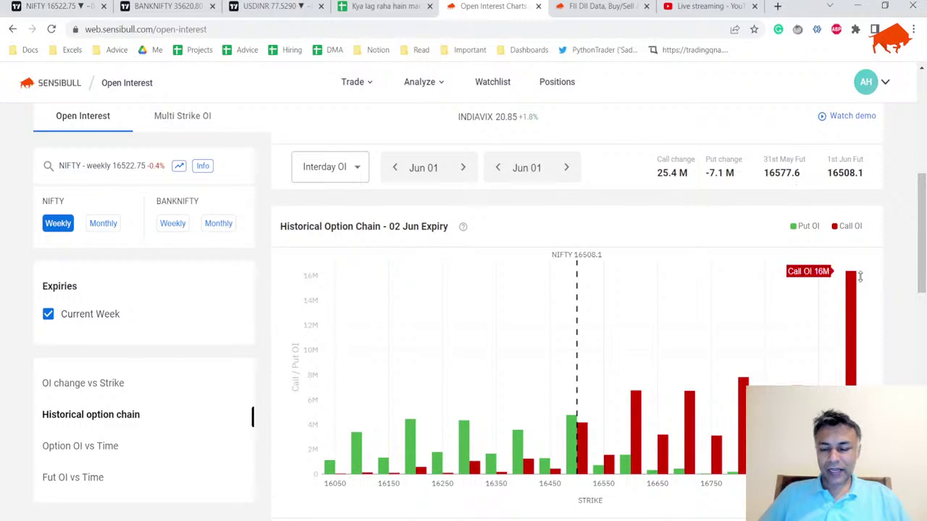
scroll(767, 383, "down", 1)
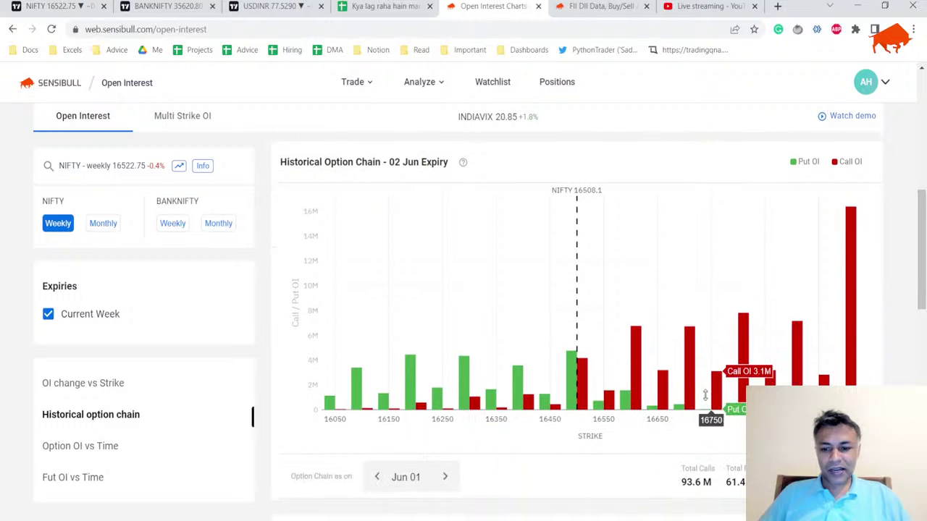
Compare the historical option chain across May 31, May 30 and May 27, then return its date to Jun 01
left_click(375, 477)
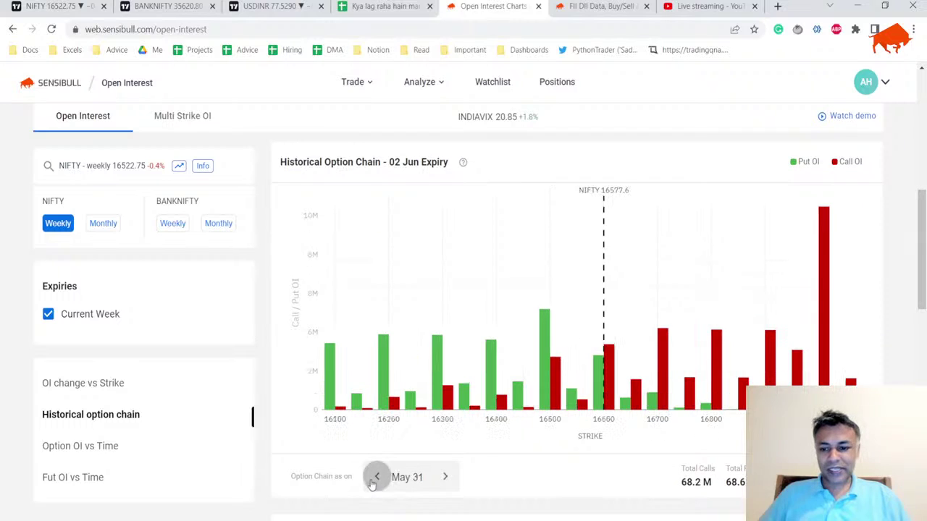
left_click(373, 478)
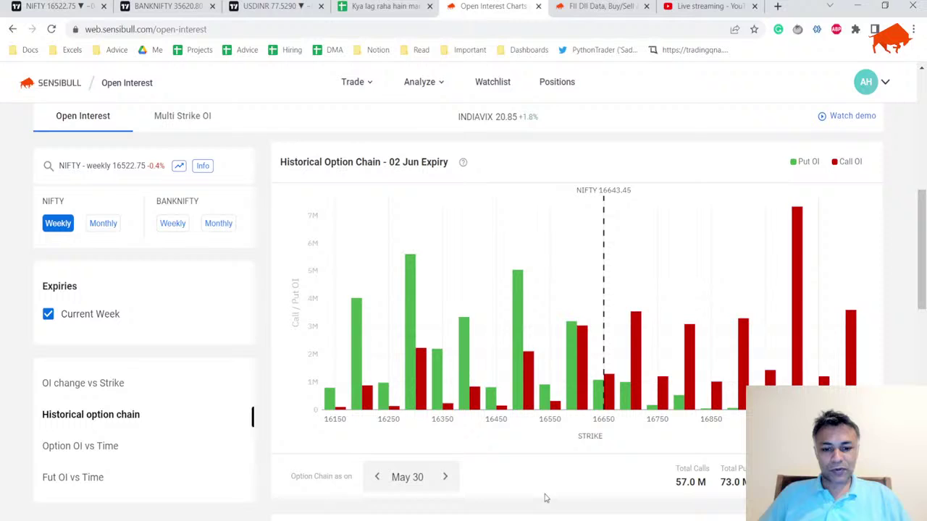
left_click(444, 477)
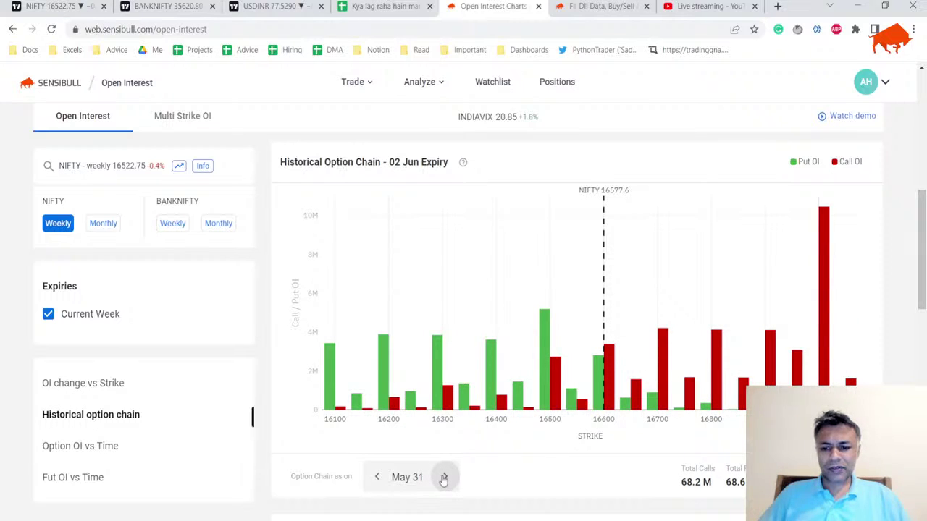
left_click(375, 478)
left_click(375, 477)
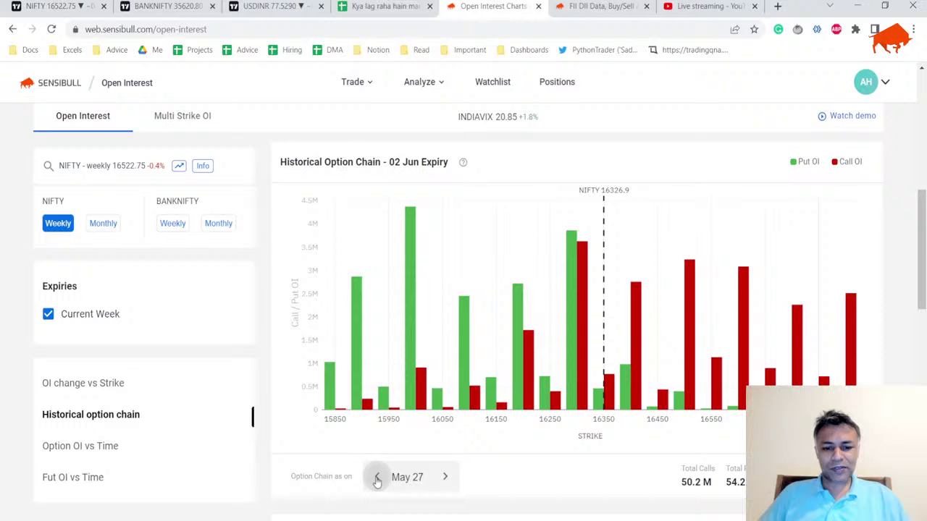
left_click(445, 476)
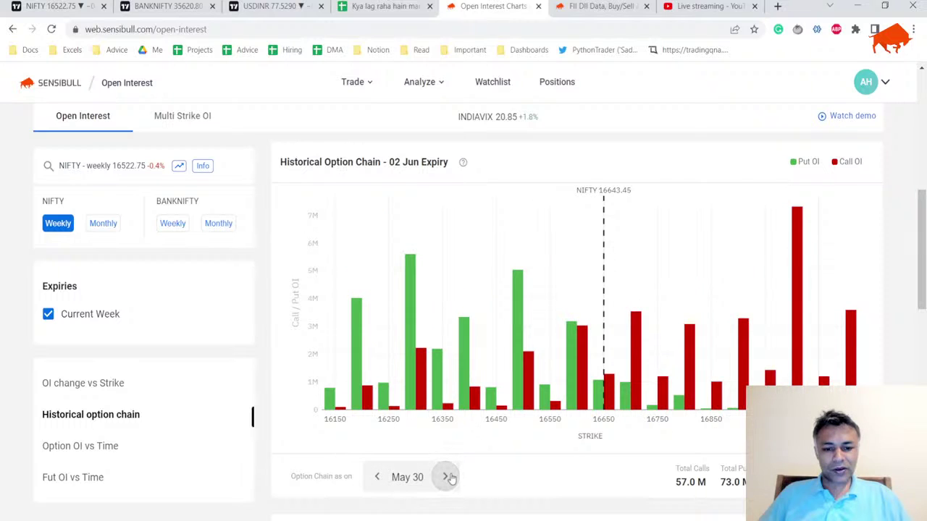
left_click(446, 477)
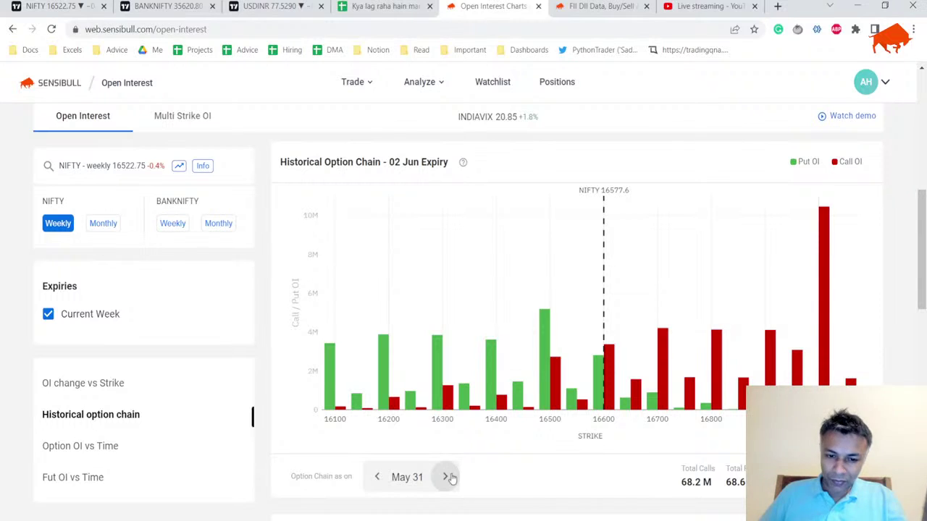
left_click(446, 477)
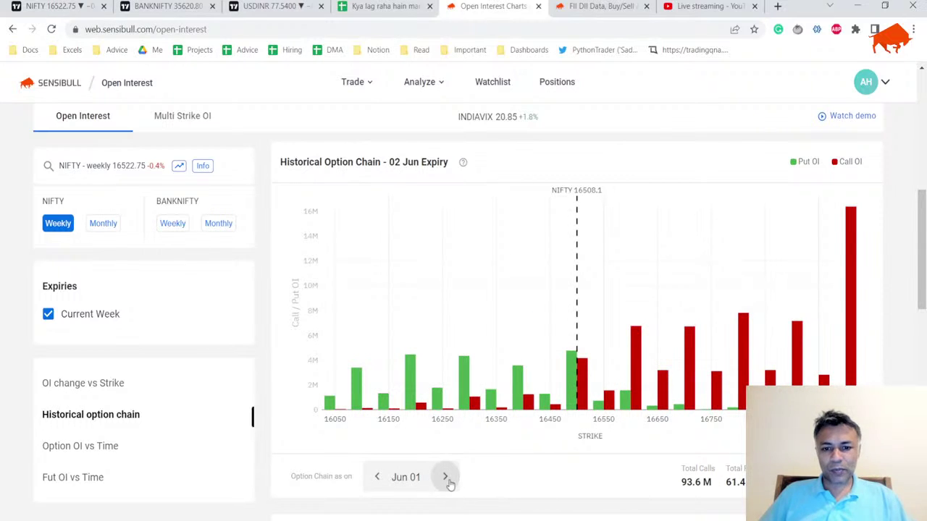
Examine the Option OI vs Time chart with its PCR line and the FUT OI vs Time chart for June
scroll(488, 405, "down", 4)
scroll(488, 348, "down", 2)
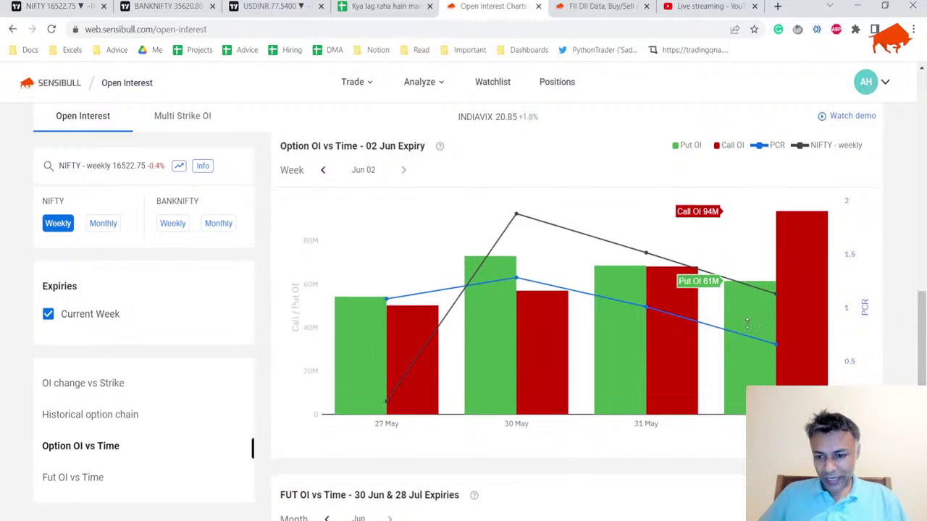
scroll(736, 348, "down", 4)
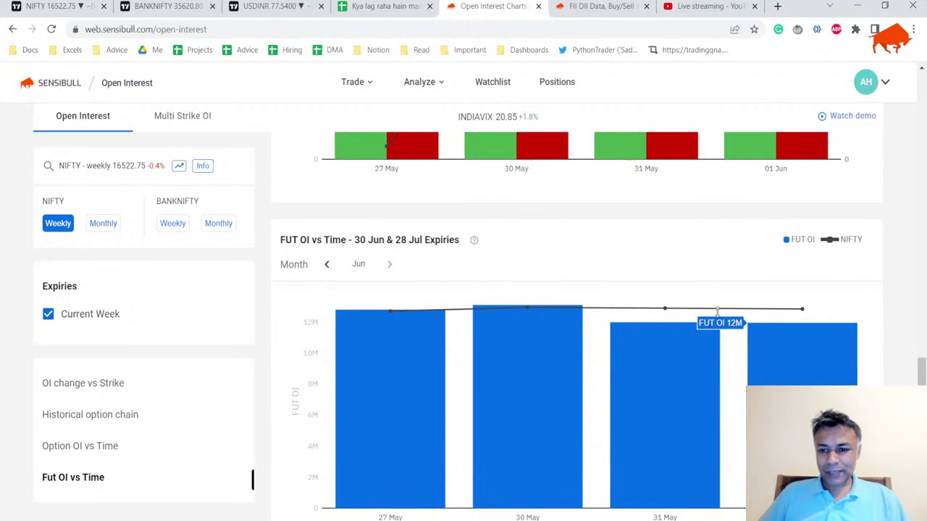
scroll(701, 373, "down", 1)
scroll(607, 381, "down", 1)
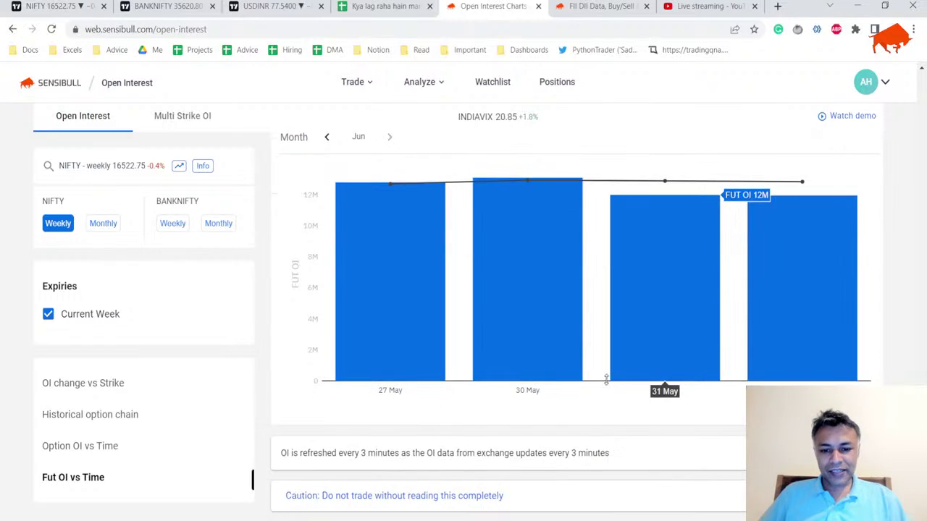
Switch to the market notes spreadsheet and set the 2-Jun OC and PCR notes to black text
scroll(523, 325, "up", 3)
scroll(505, 158, "up", 4)
scroll(505, 157, "up", 2)
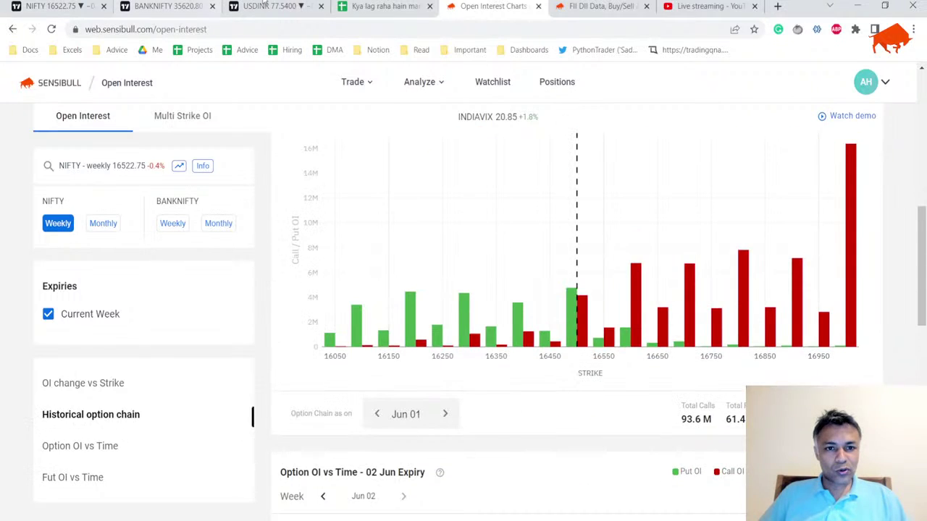
left_click(383, 6)
scroll(184, 277, "up", 3)
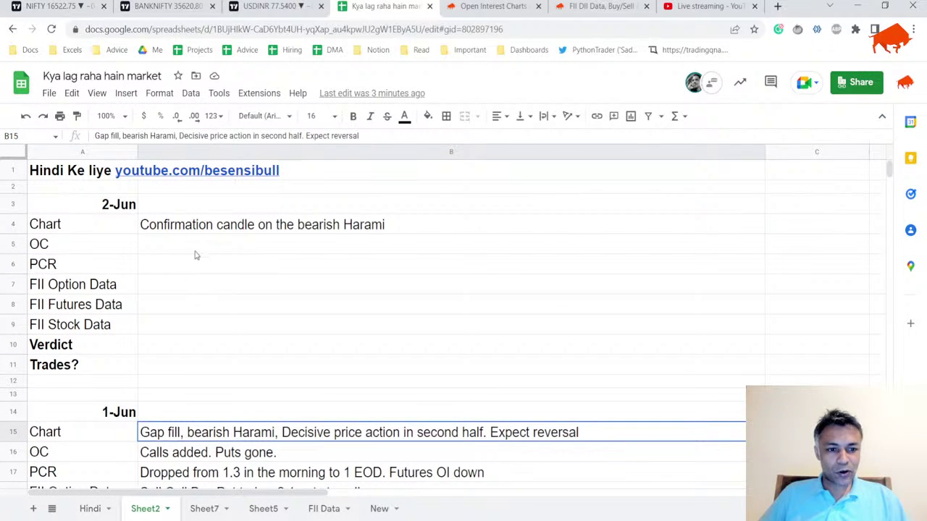
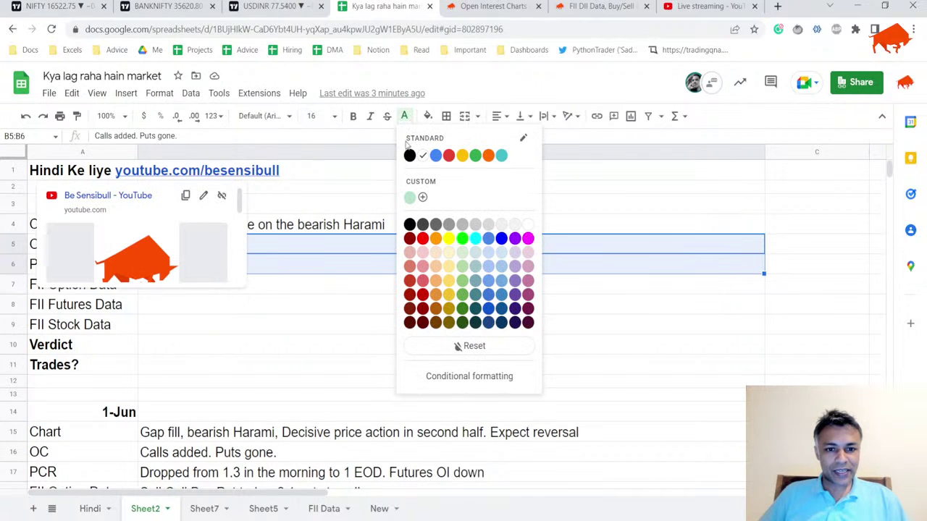
left_click(409, 157)
left_click(282, 325)
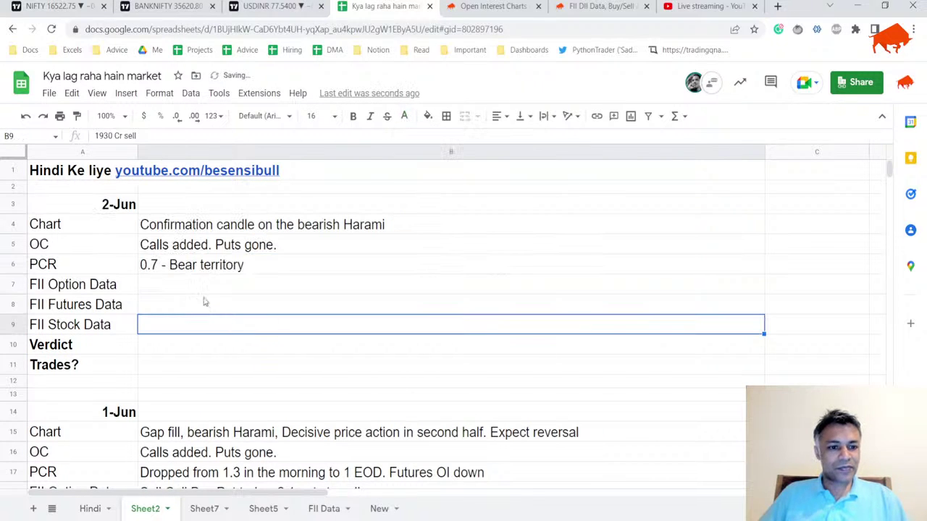
Switch to Sensibull's FII DII Data page, compare the outstanding FII index options OI on May 31, and return the date to Jun 01
left_click(562, 6)
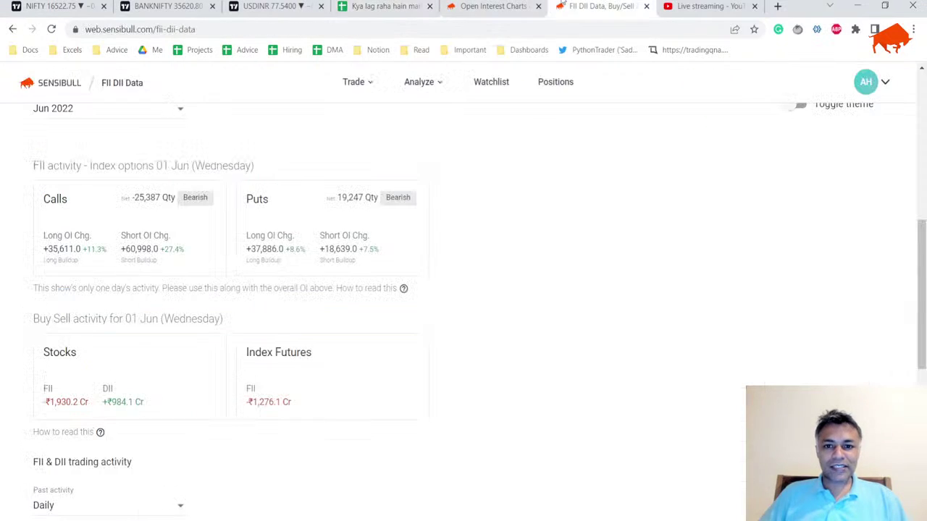
scroll(494, 362, "up", 8)
scroll(497, 352, "down", 1)
scroll(311, 291, "up", 1)
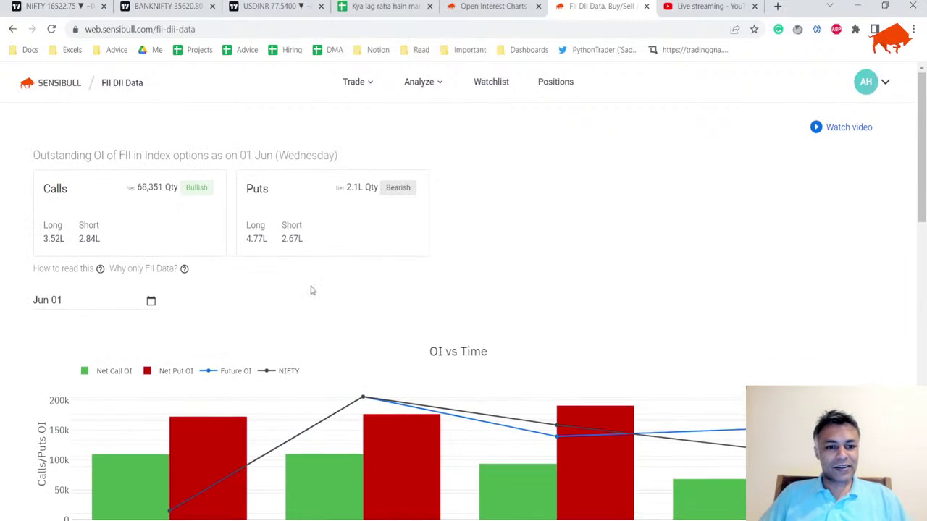
left_click(63, 305)
left_click(87, 373)
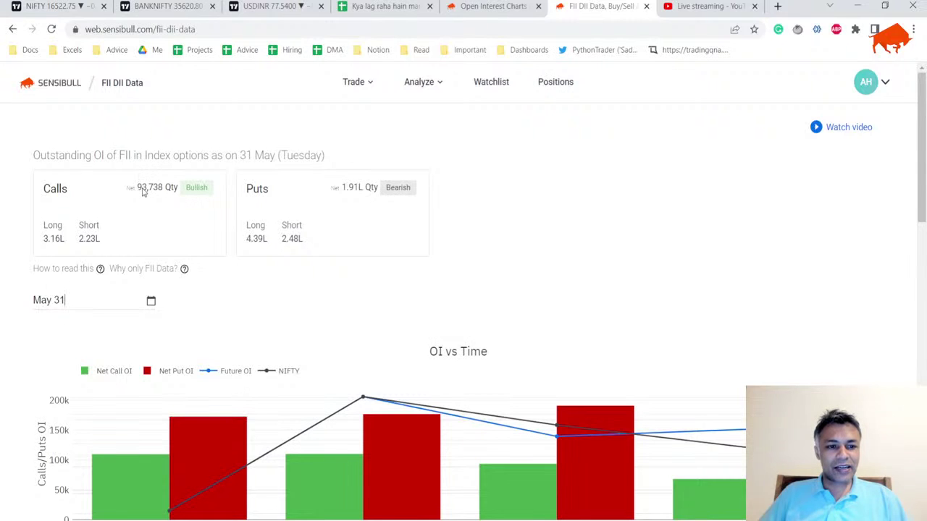
left_click(83, 304)
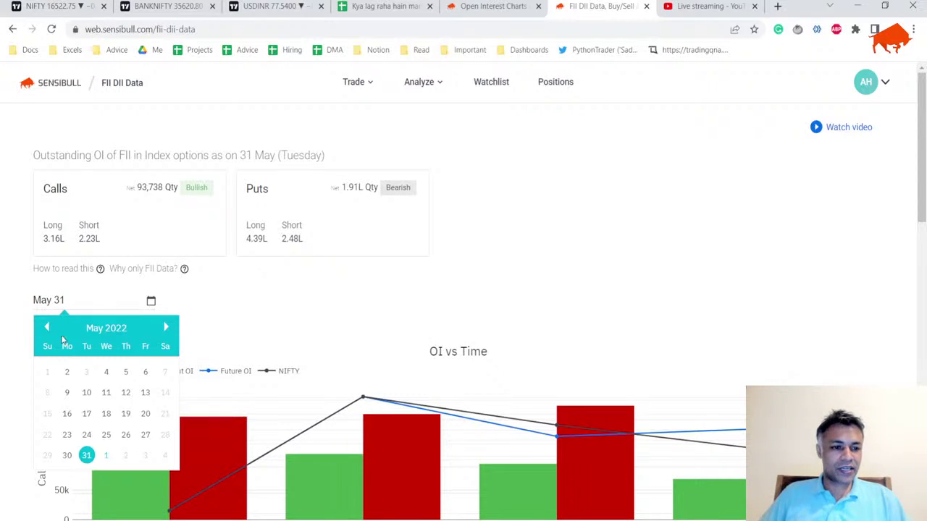
left_click(106, 456)
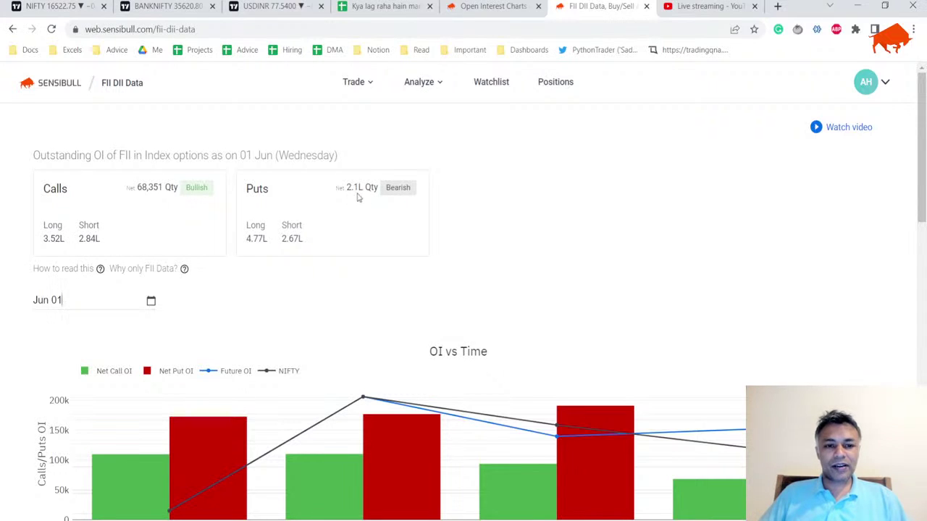
Examine the FII OI vs Time chart, the index options activity and the stock and index futures buy/sell figures for 01 Jun
scroll(357, 197, "down", 2)
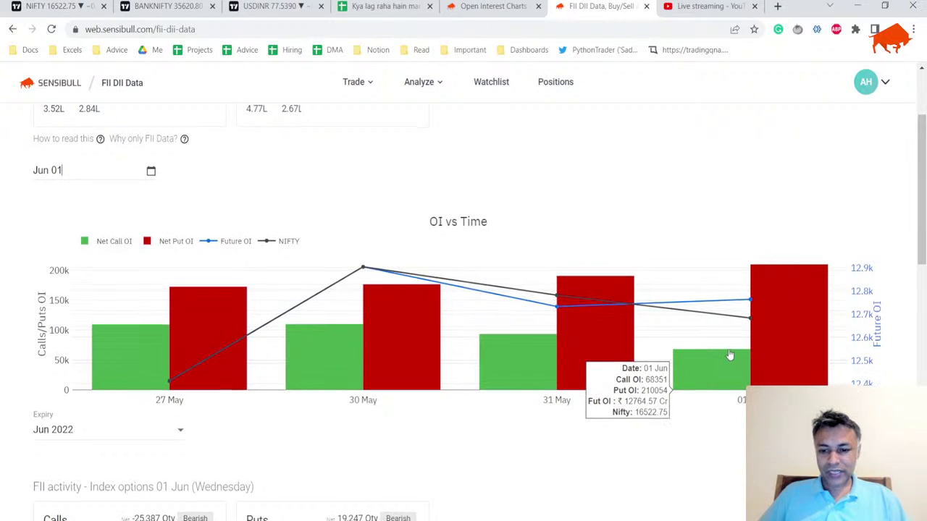
scroll(723, 359, "down", 2)
scroll(233, 429, "up", 4)
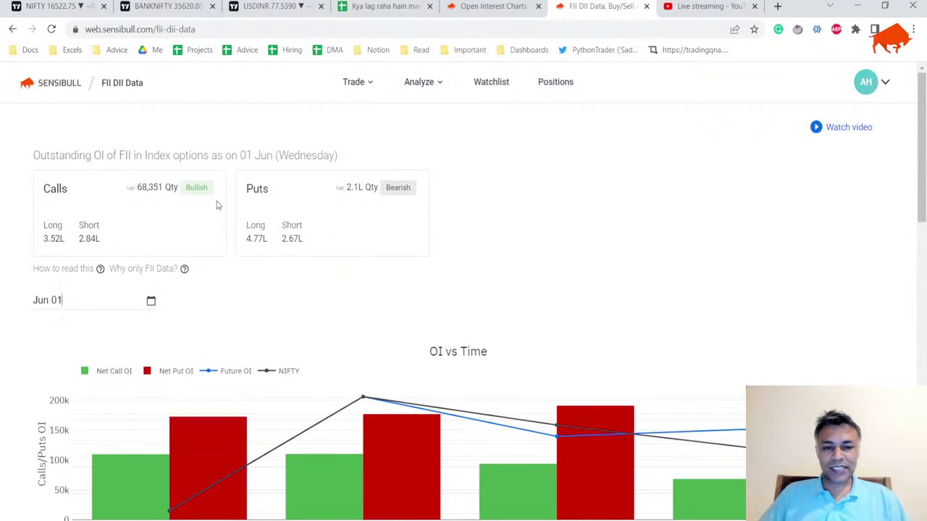
scroll(281, 305, "down", 5)
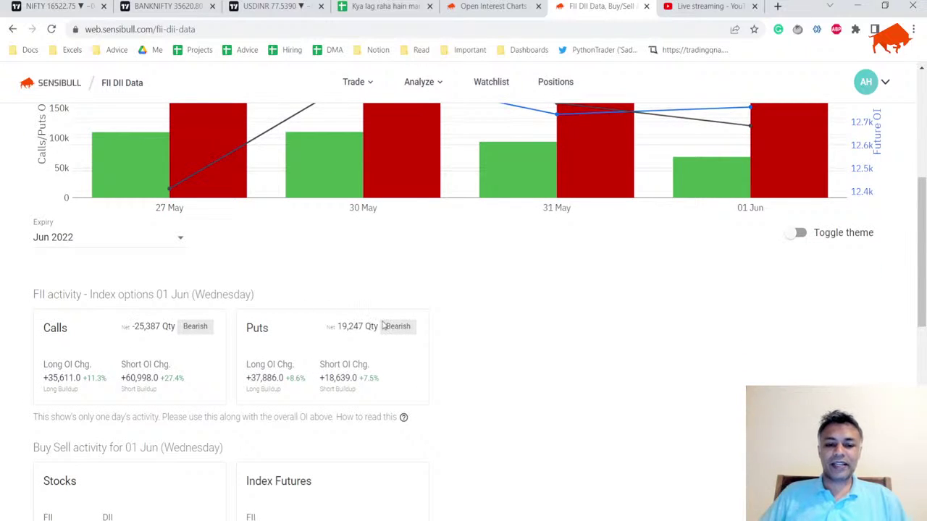
scroll(383, 326, "down", 3)
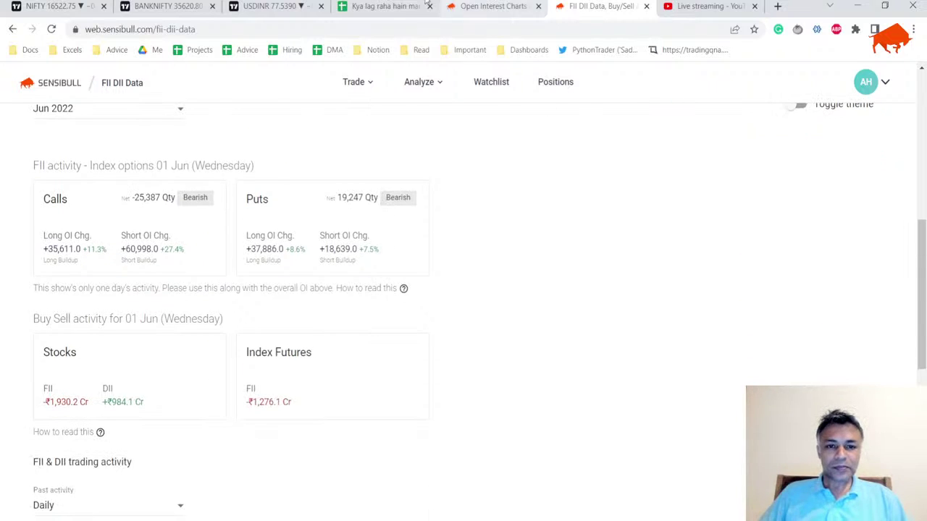
Return to the market notes spreadsheet and set the 2-Jun FII Option Data and FII Futures Data notes to black text
left_click(382, 8)
left_click_drag(225, 282, 227, 310)
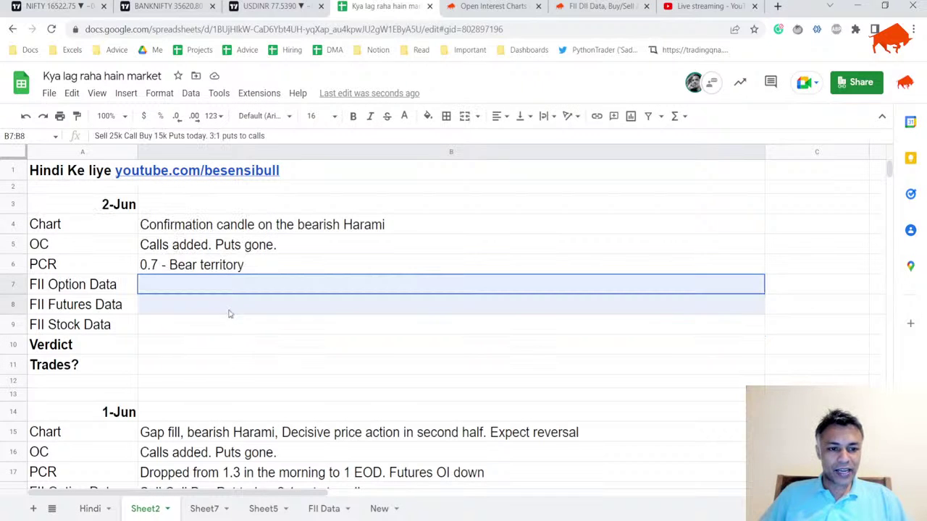
left_click(405, 119)
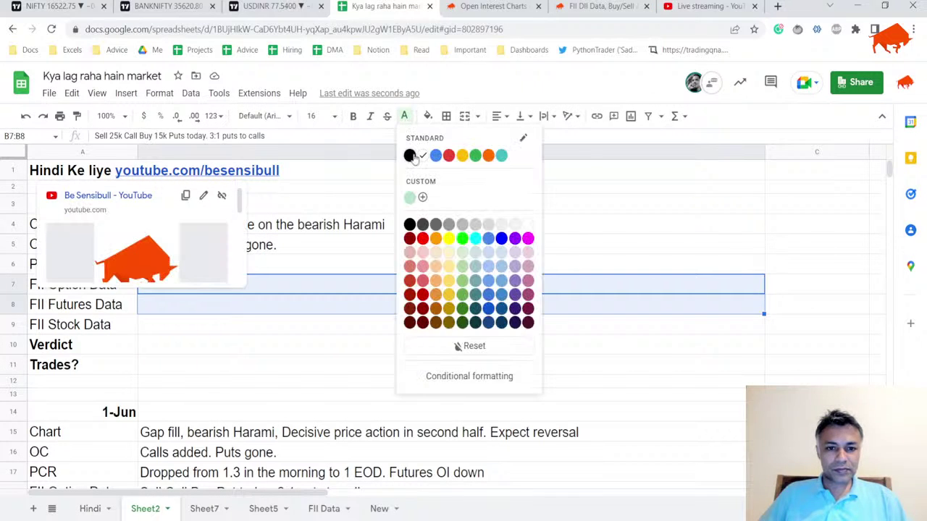
left_click(408, 156)
left_click(235, 314)
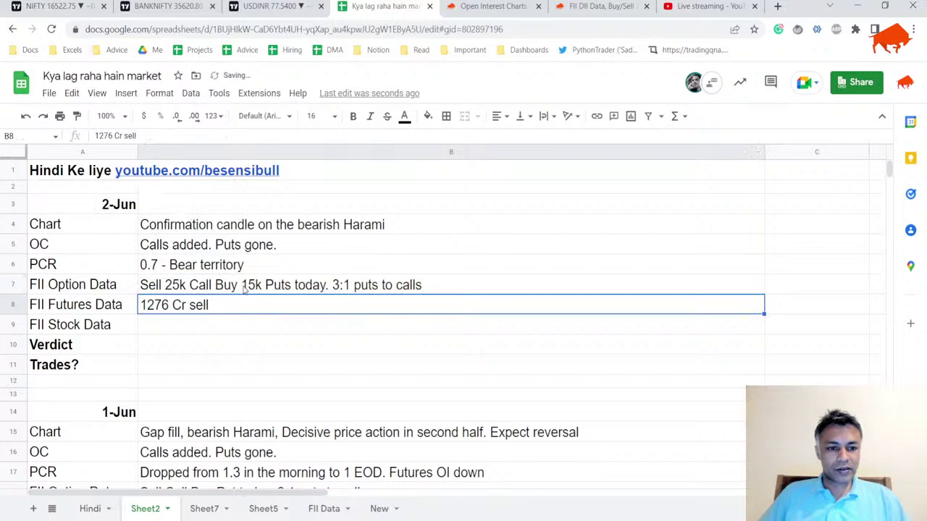
Set the 2-Jun FII Stock Data and Verdict notes to black text
left_click(182, 323)
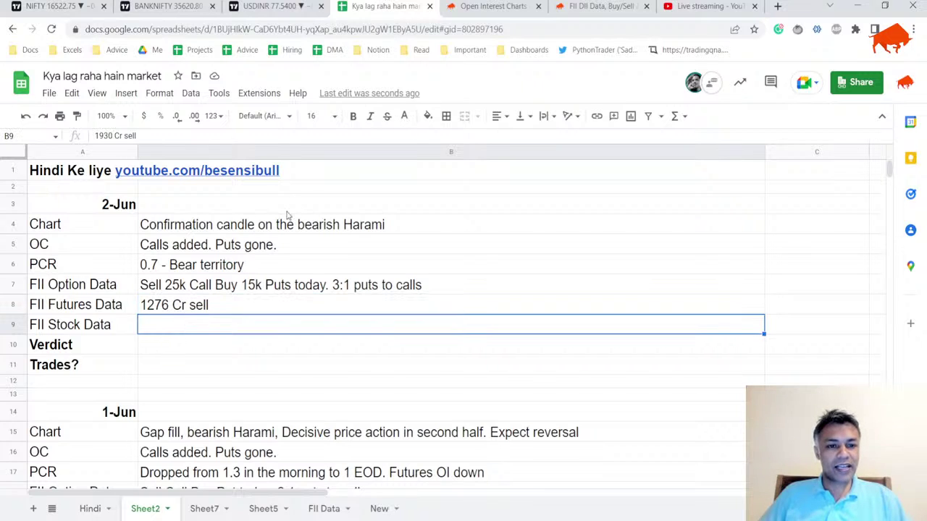
left_click(406, 117)
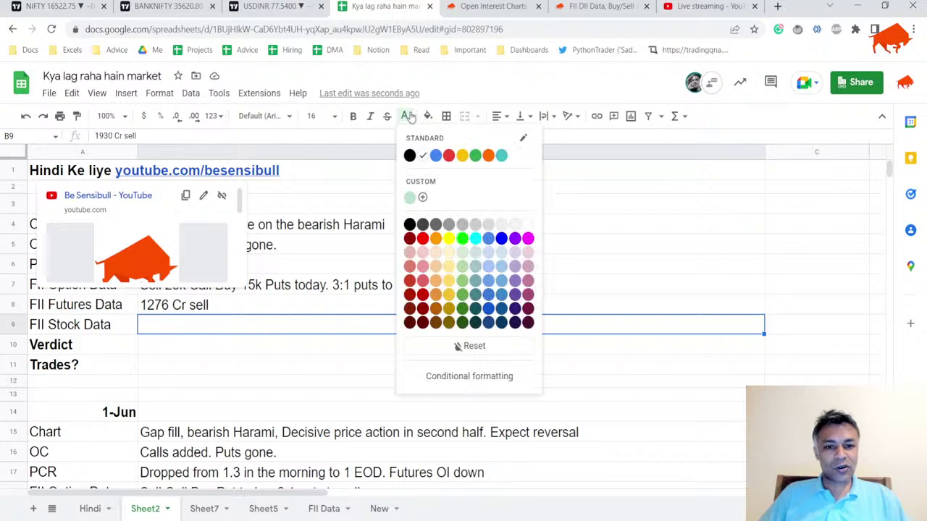
left_click(410, 156)
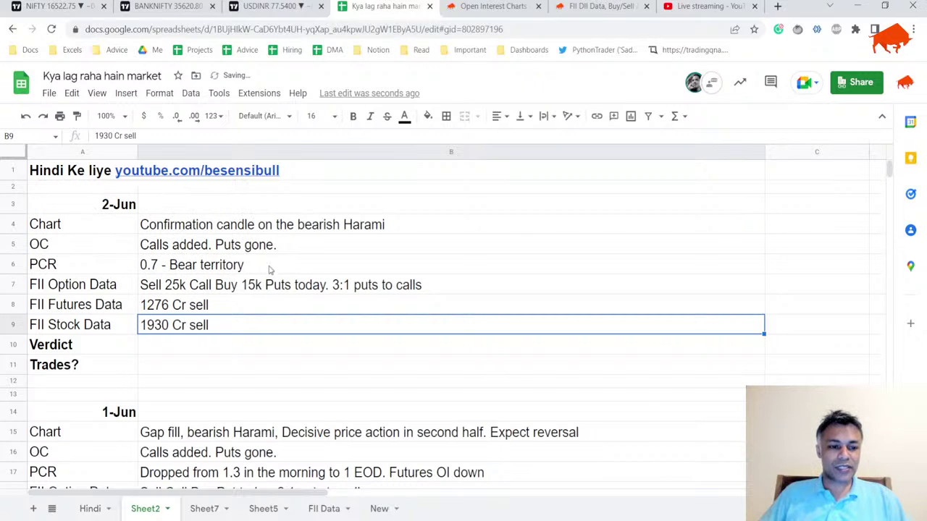
left_click(196, 353)
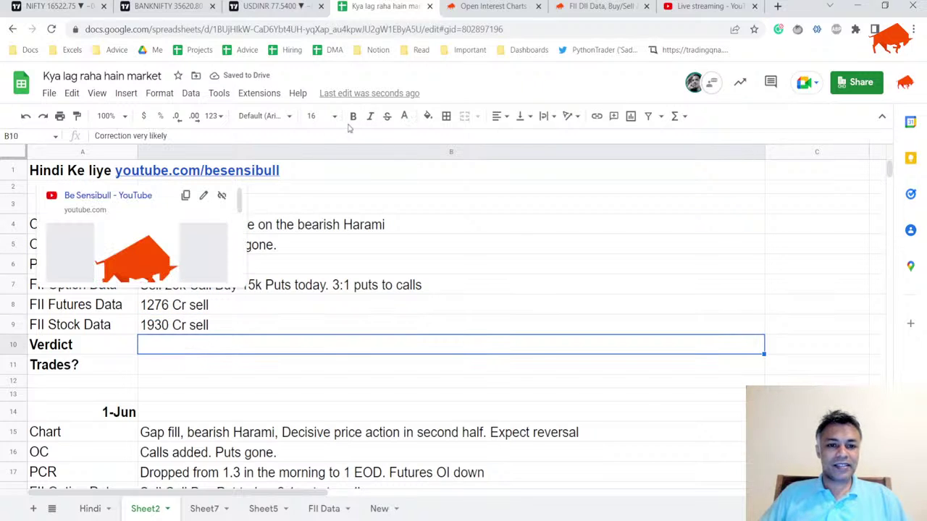
left_click(405, 117)
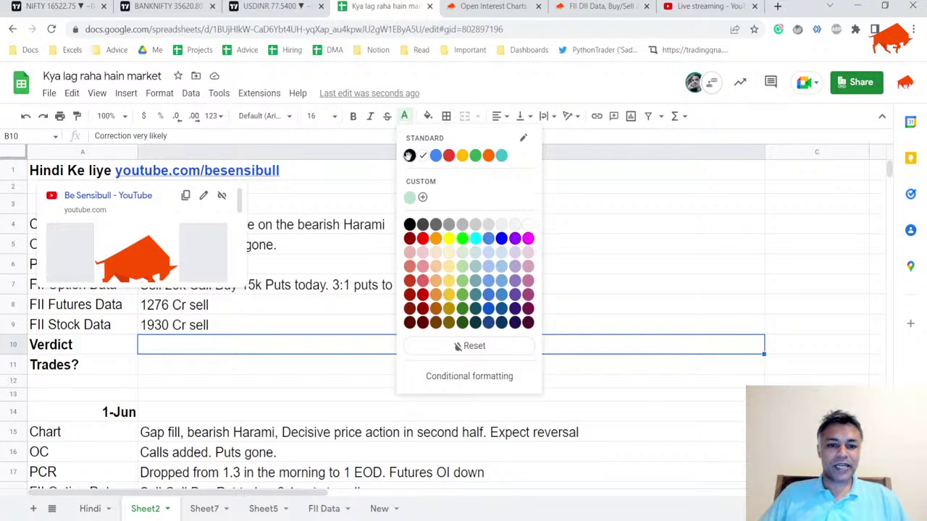
left_click(409, 156)
Review the 2-Jun Chart, PCR and FII Stock Data notes and set the Trades? note to black text
left_click(311, 226)
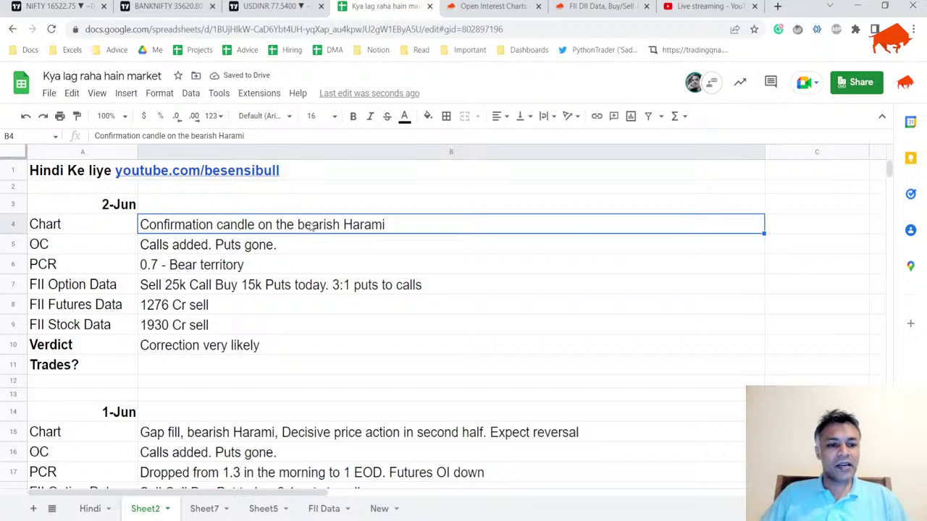
left_click(278, 271)
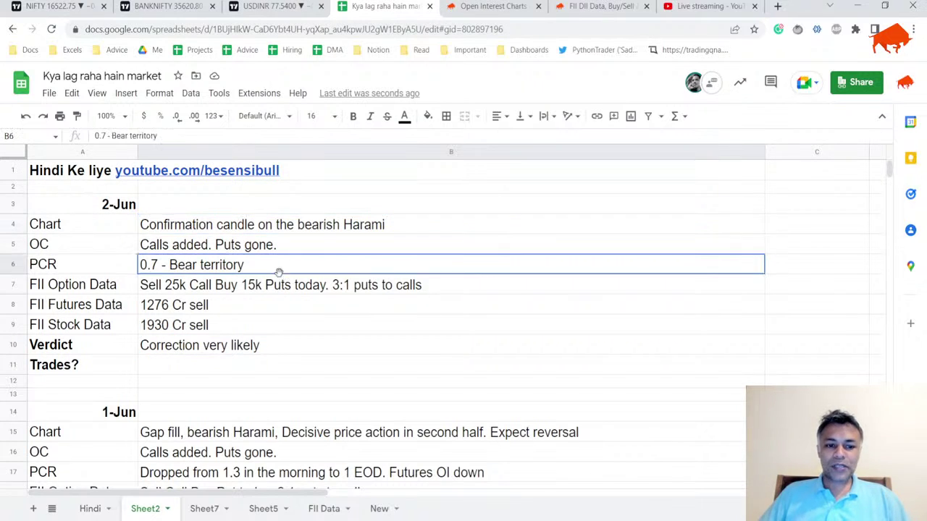
left_click(264, 325)
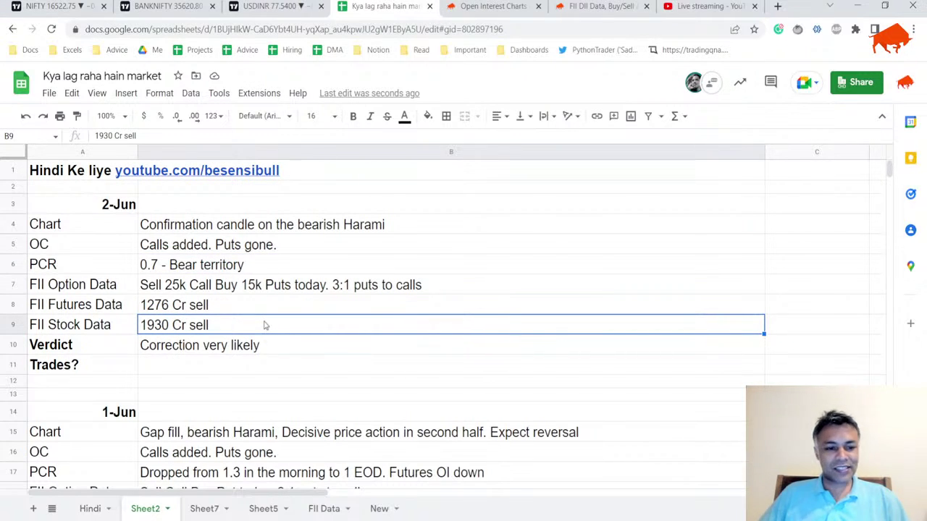
left_click(198, 370)
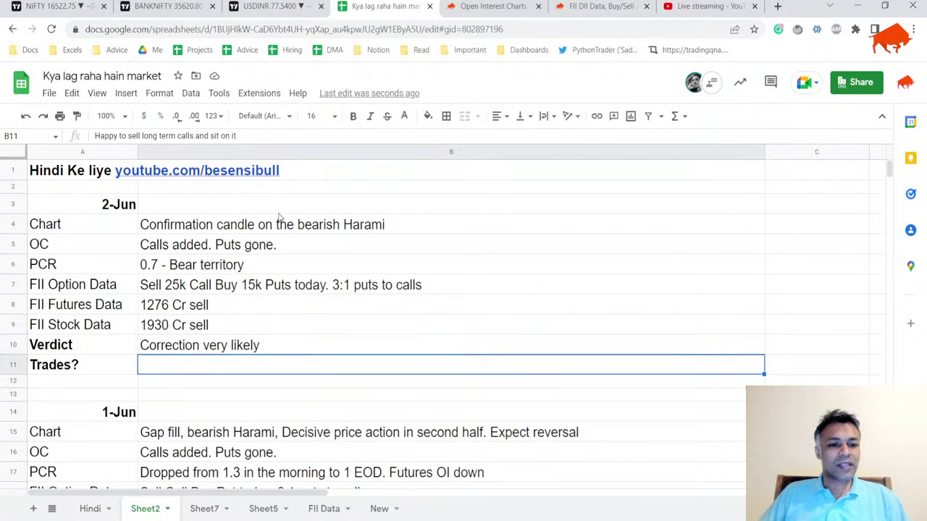
left_click(403, 116)
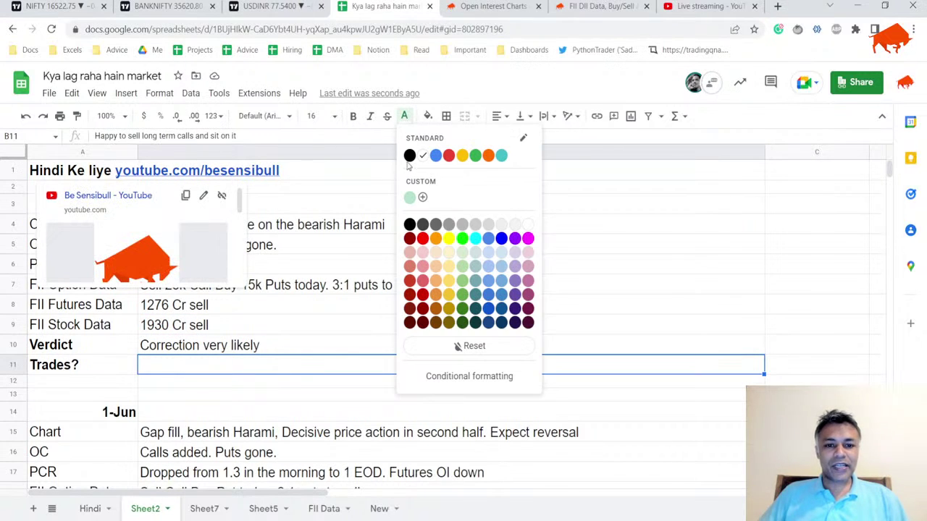
left_click(408, 155)
Switch to TradingView, look at the USDINR daily chart, and examine the latest candles on the BANKNIFTY daily chart
left_click(286, 6)
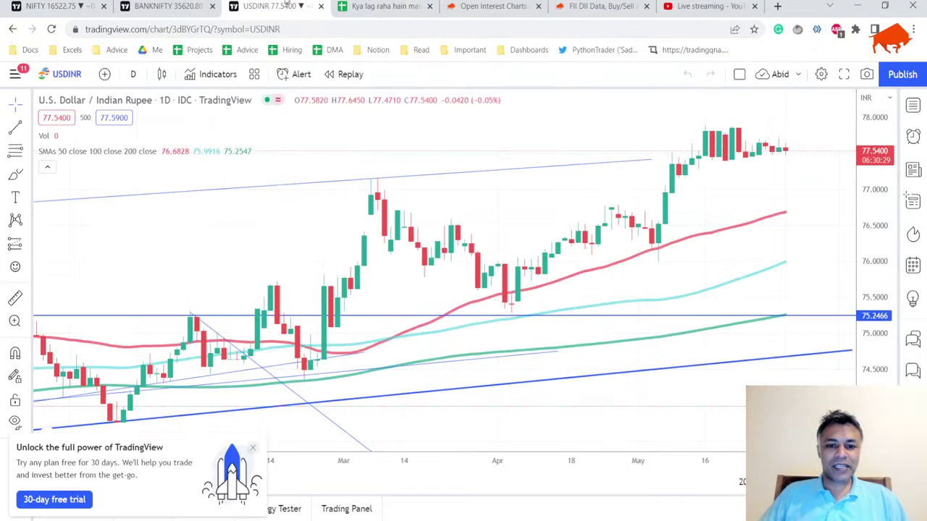
left_click(168, 6)
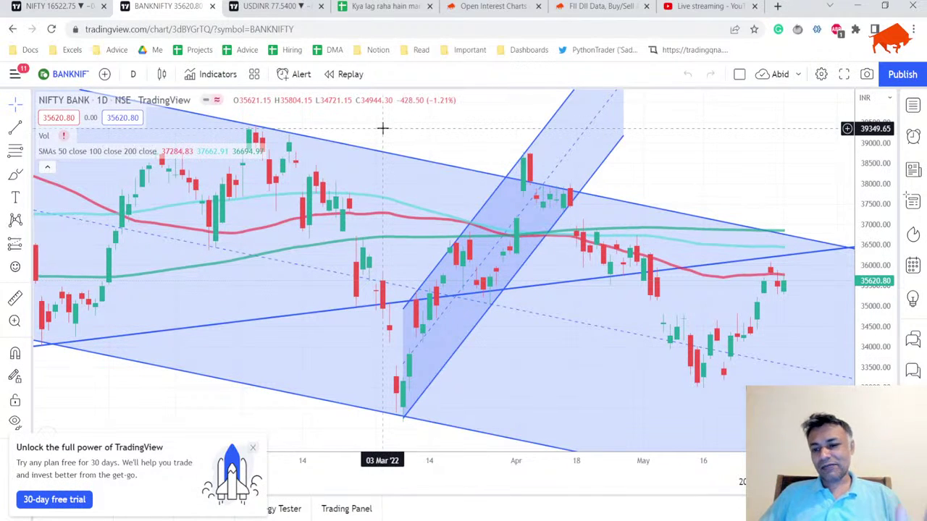
scroll(670, 295, "up", 2)
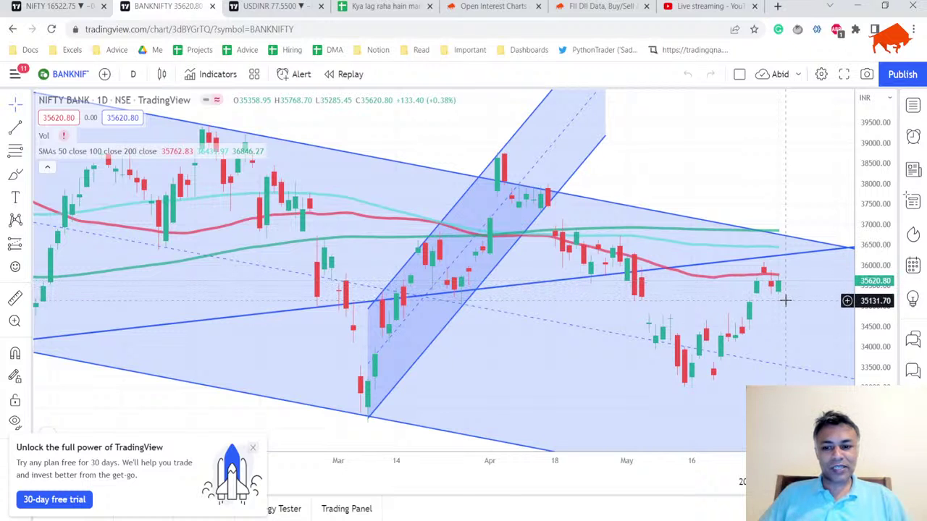
scroll(782, 291, "up", 2)
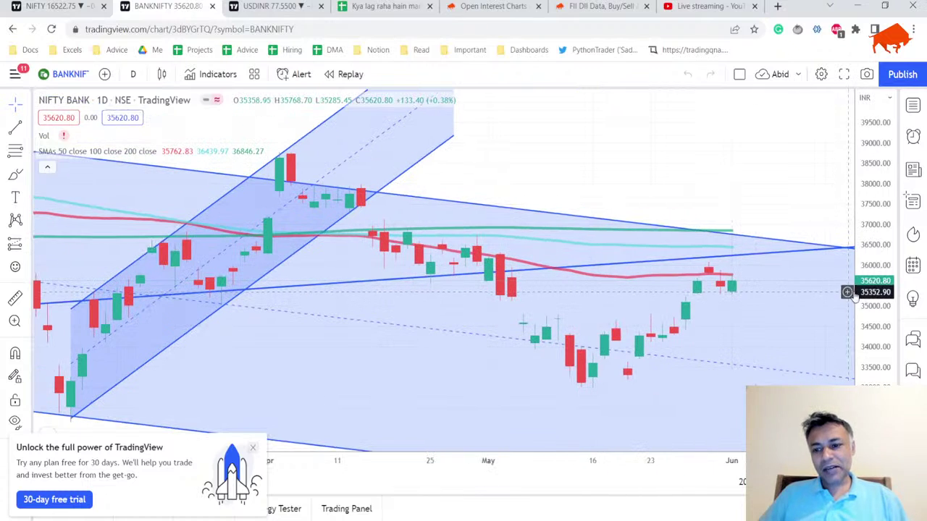
scroll(800, 295, "up", 3)
scroll(860, 315, "up", 2)
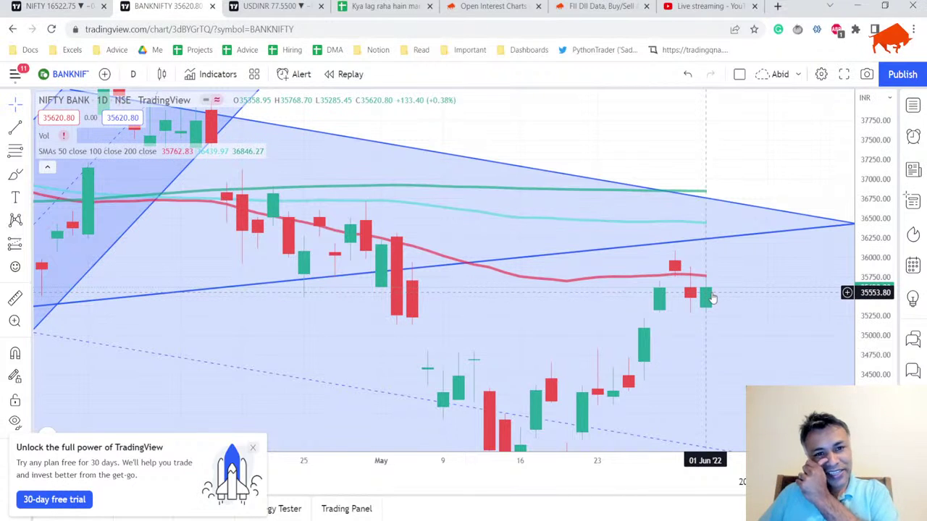
Change the chart symbol from the NIFTY BANK index to BANKNIFTY index futures on NSE and examine its recent candles
left_click(60, 75)
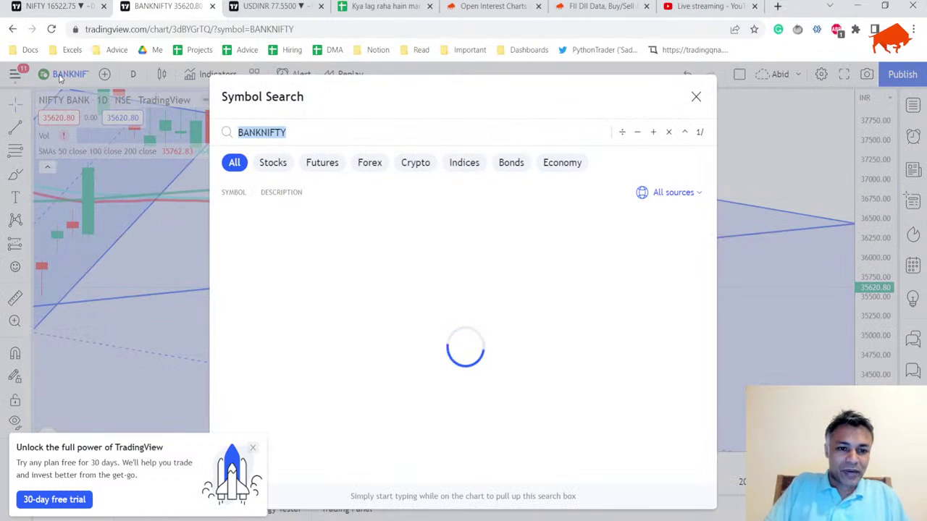
type("BANKNIFTY")
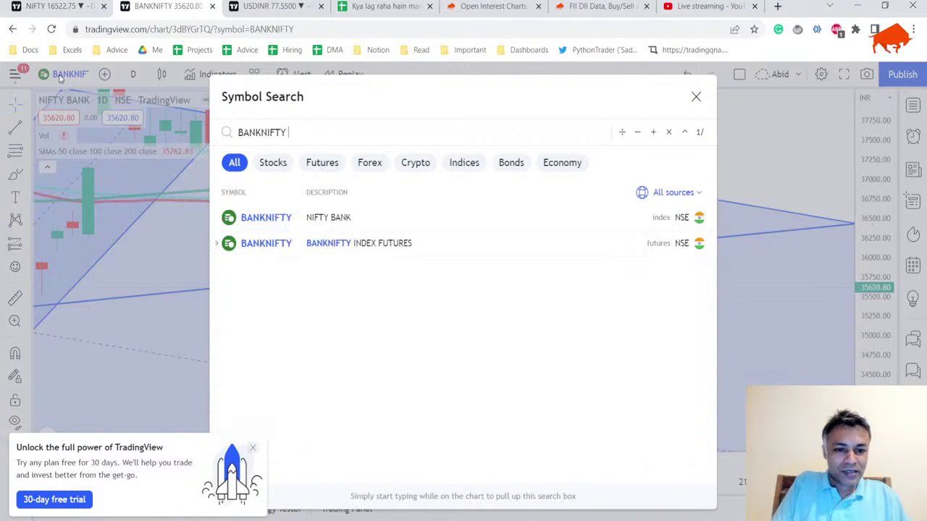
key("Down")
key("Return")
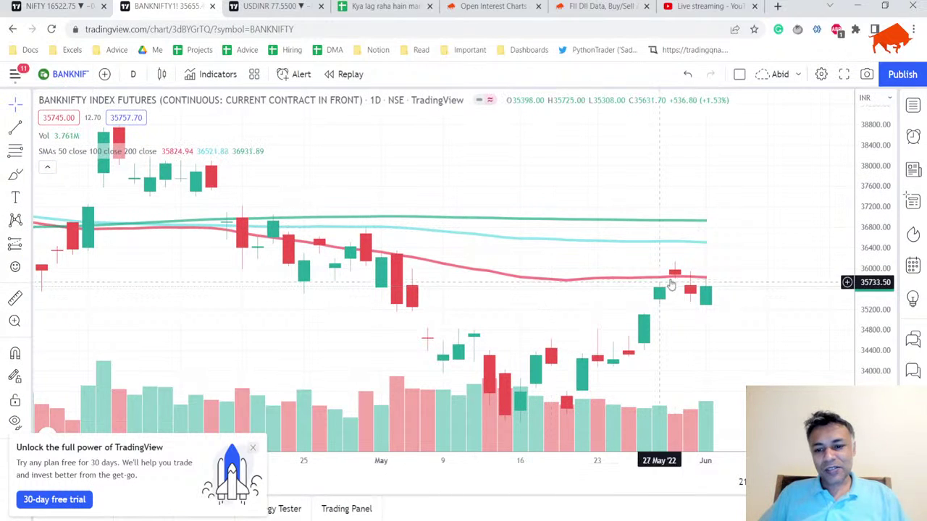
scroll(695, 301, "down", 2)
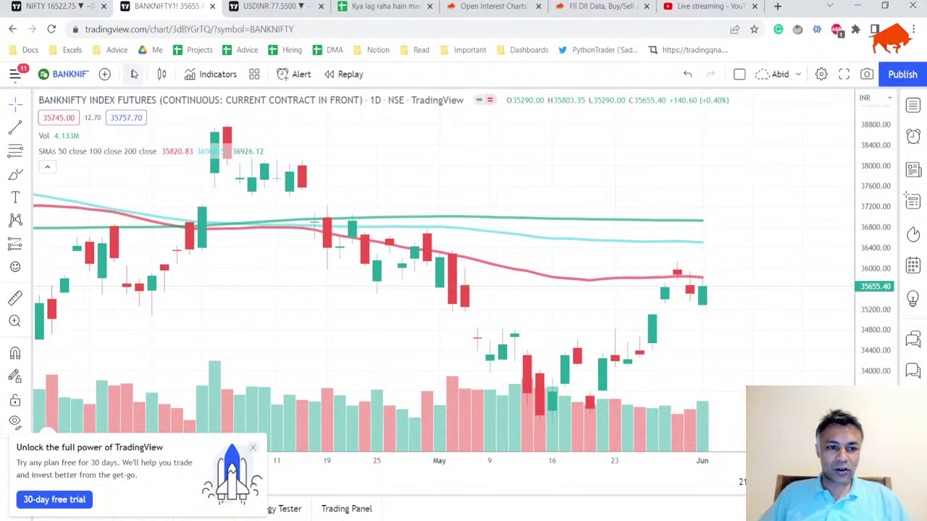
View the BANKNIFTY futures chart on the 1 week interval and on the 1 month interval
left_click(134, 74)
scroll(155, 333, "down", 5)
left_click(154, 357)
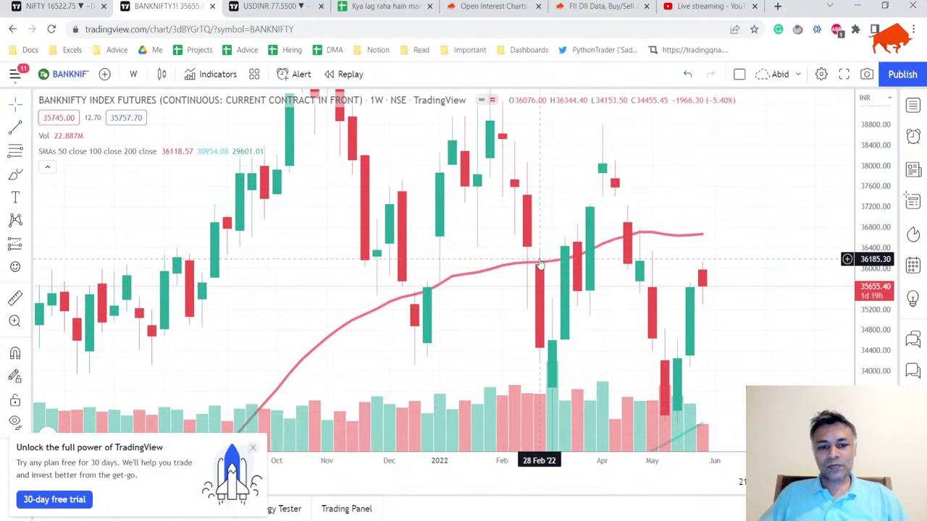
left_click(133, 74)
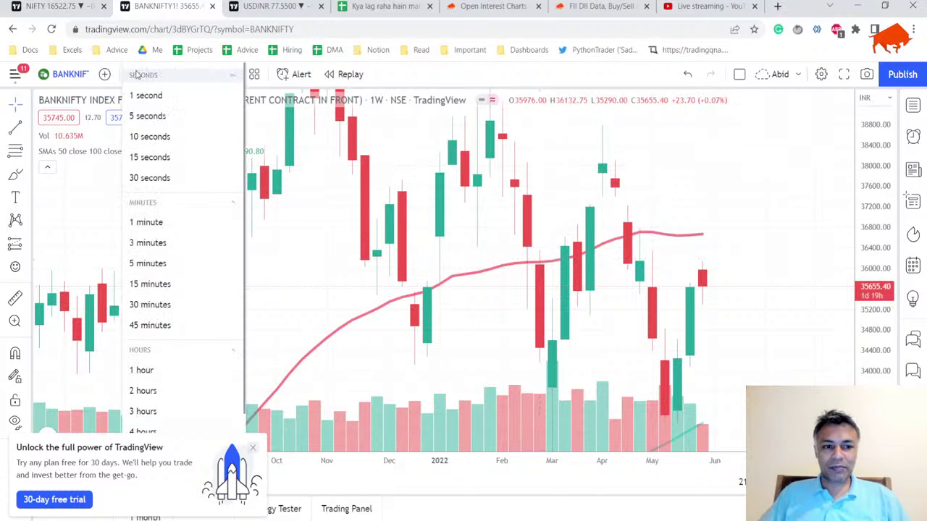
scroll(127, 413, "down", 3)
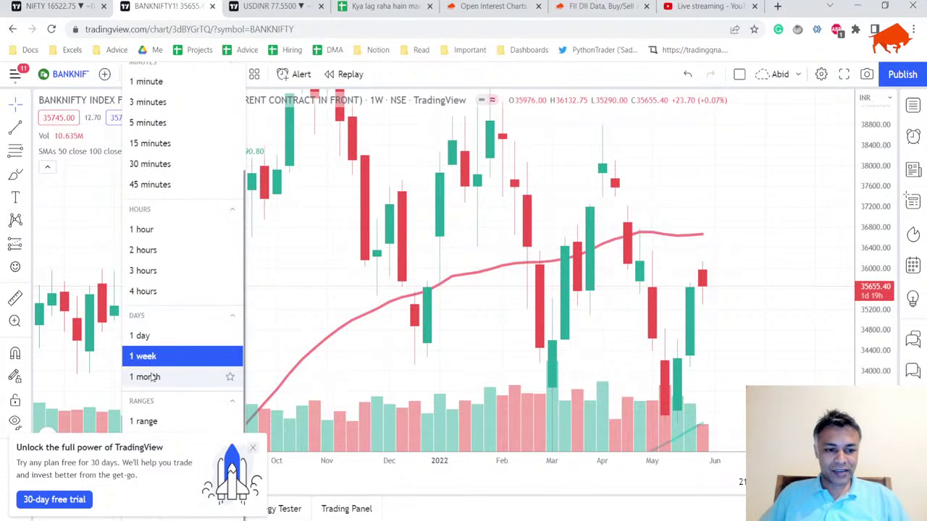
left_click(152, 377)
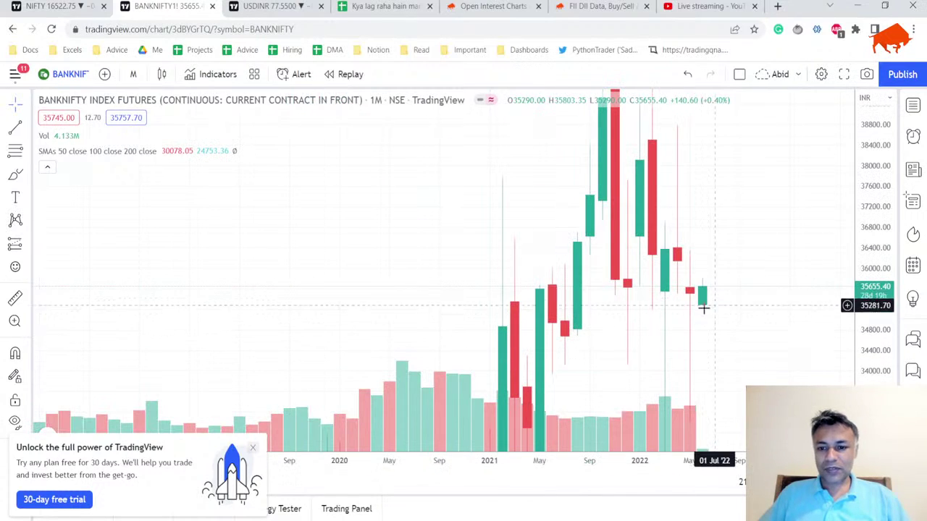
Set the BANKNIFTY futures chart back to the 1 day interval
left_click(133, 74)
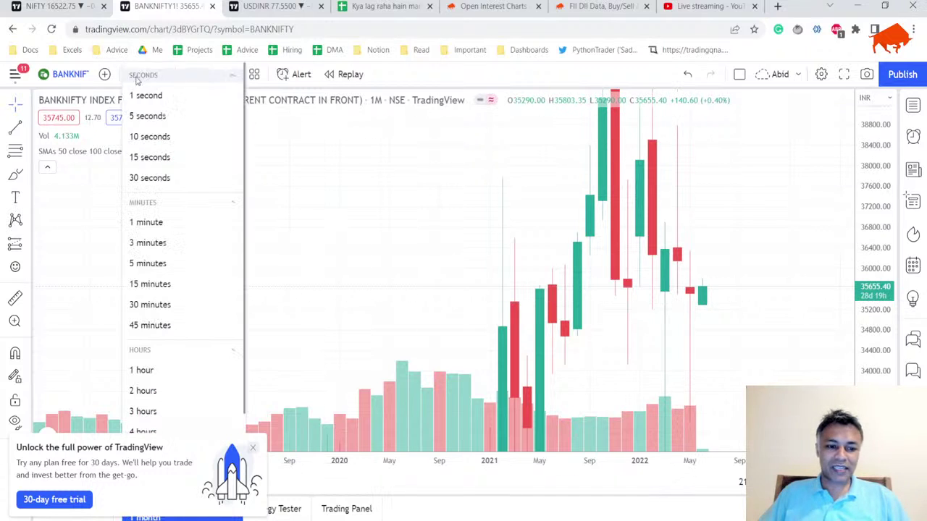
scroll(150, 371, "down", 3)
left_click(151, 335)
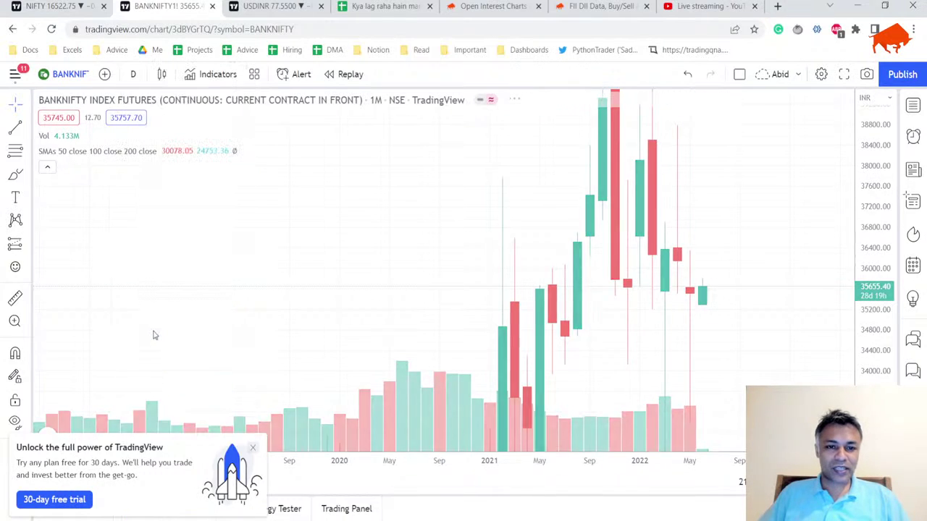
On the USDINR daily chart, extend the upper trendline past the latest candles to about 77.59 and check it against earlier highs
left_click(254, 6)
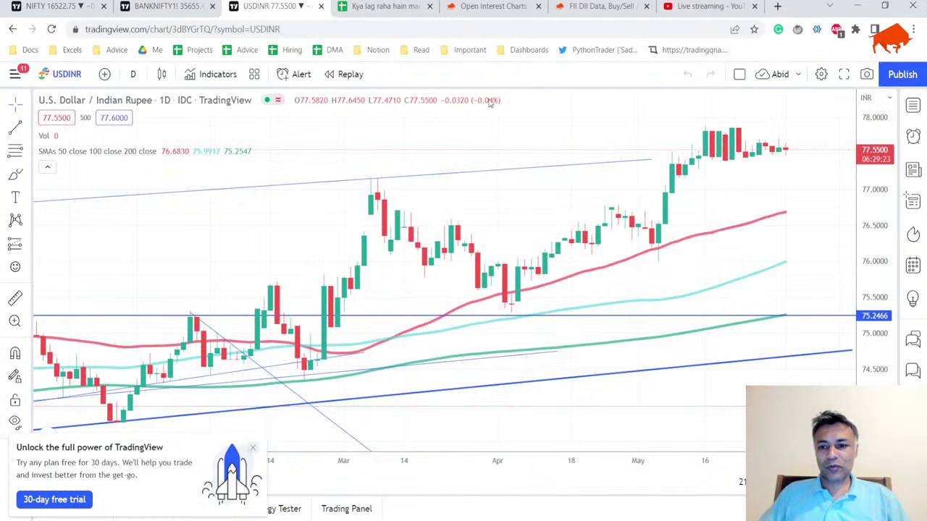
left_click_drag(652, 158, 832, 149)
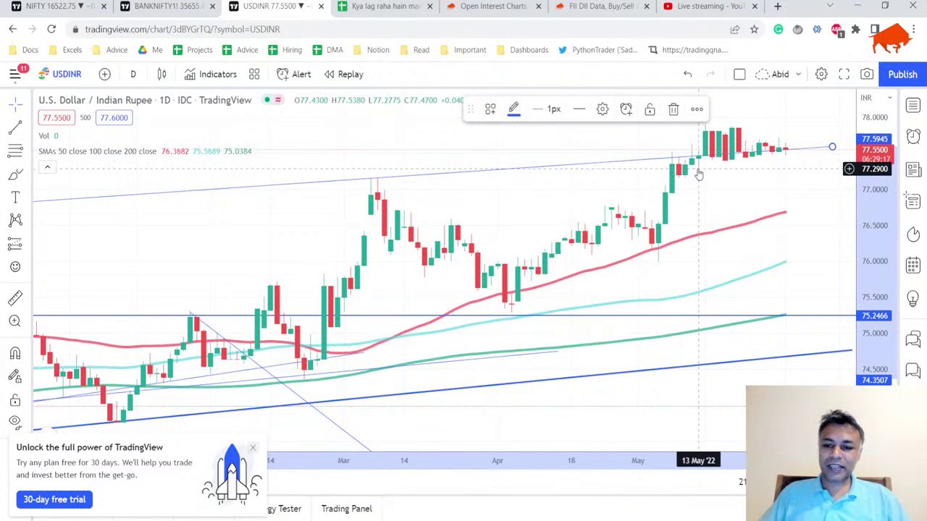
scroll(698, 173, "down", 3)
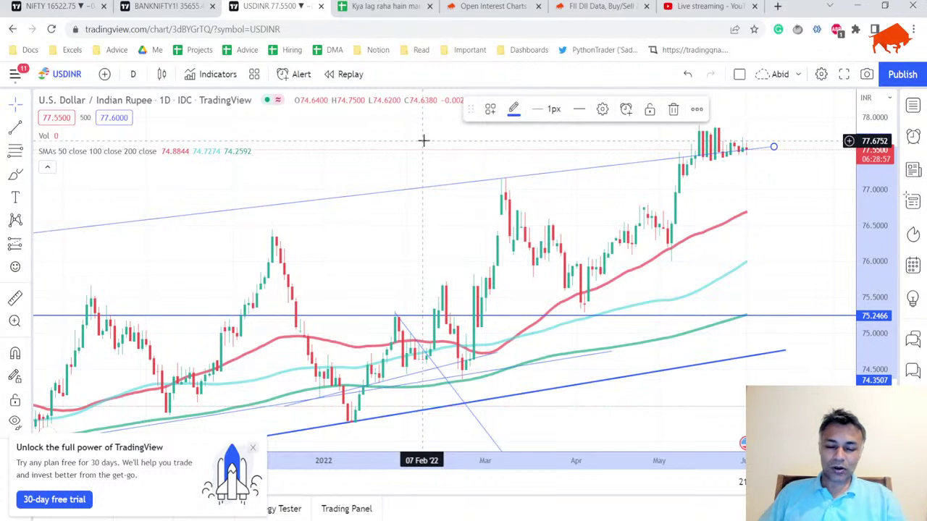
Return to the NIFTY daily chart and examine the latest candles against the channel midline
key("ctrl+Tab")
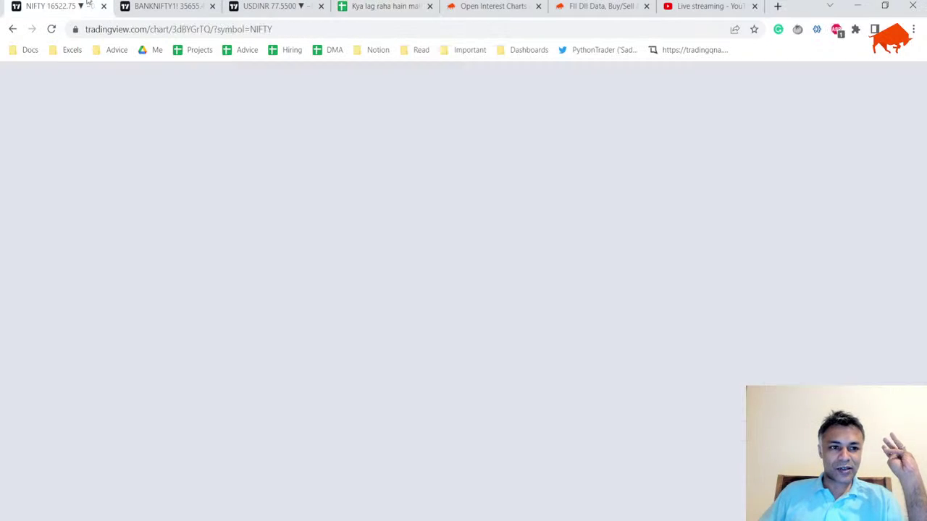
key("ctrl+1")
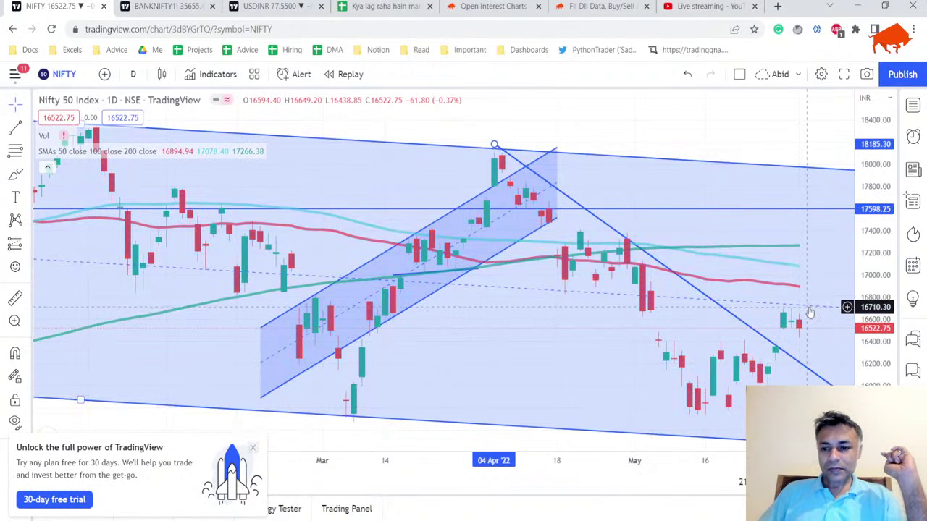